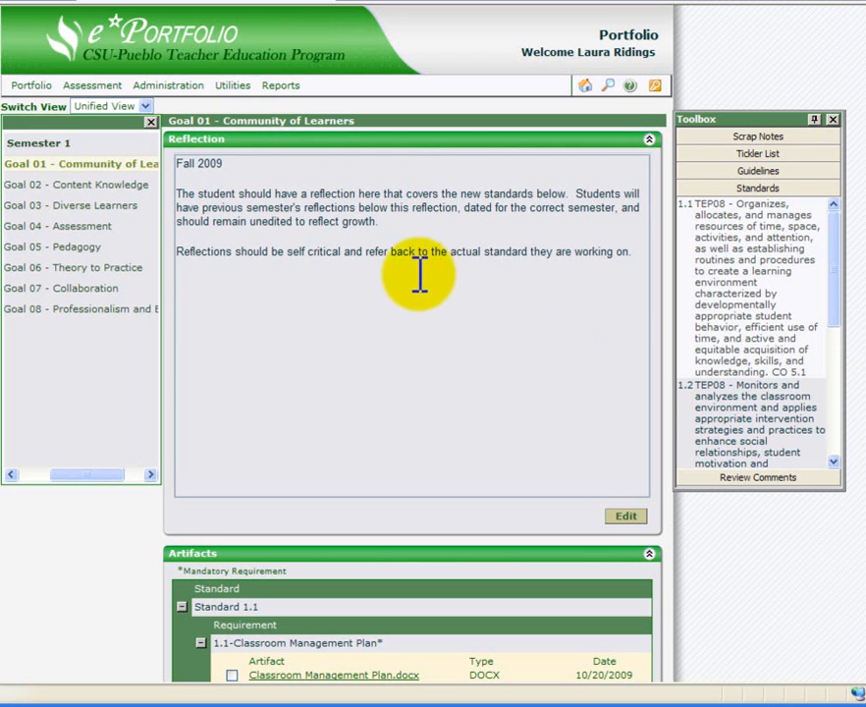
Step: Visit the Asset Library and examine the artifacts listed under the standards of Goal 01 - Community of Learners
left_click(32, 86)
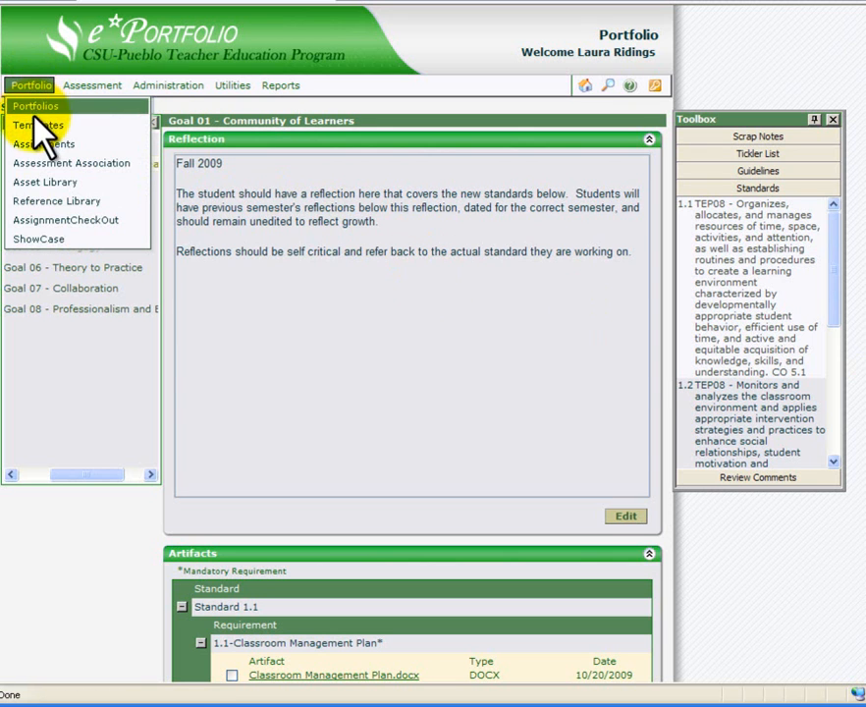
left_click(37, 183)
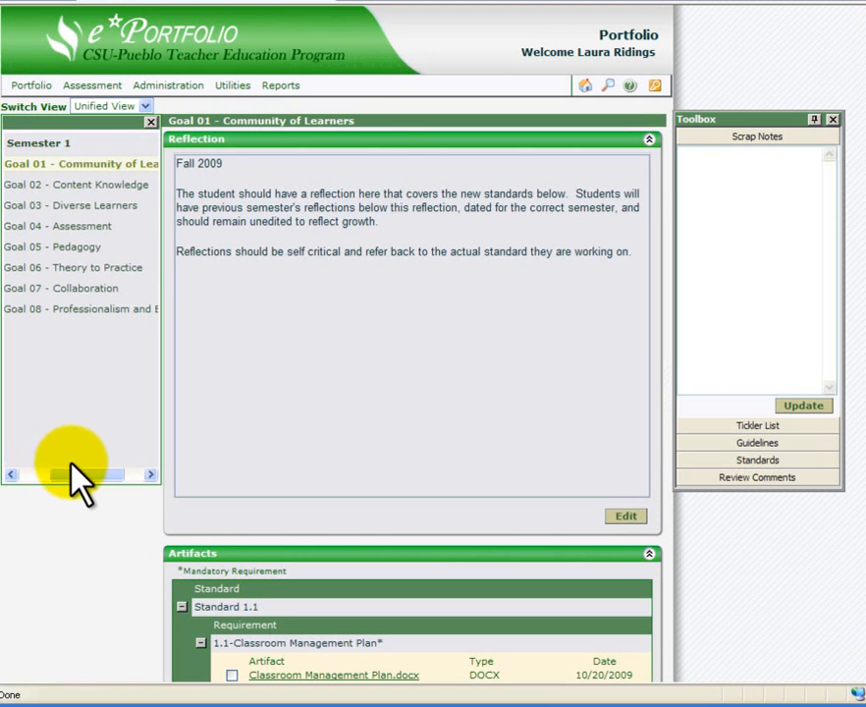
left_click_drag(71, 464, 45, 498)
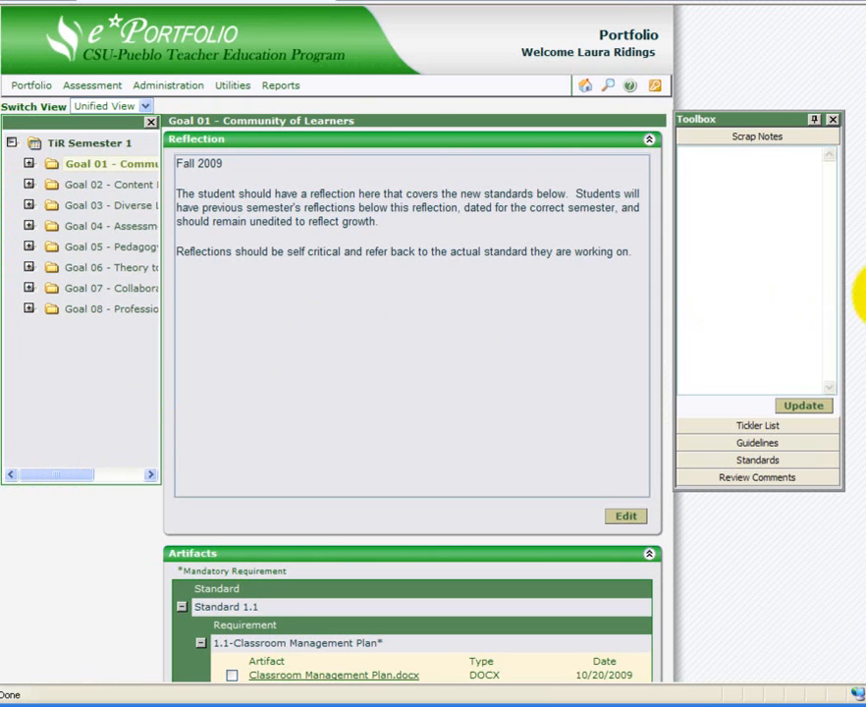
scroll(412, 392, "down", 5)
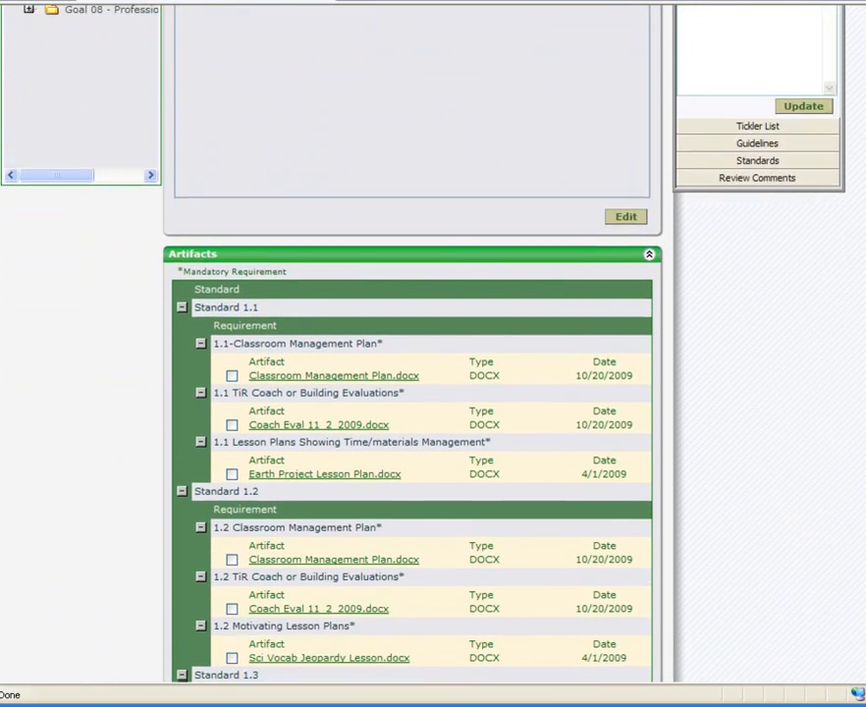
scroll(412, 354, "down", 2)
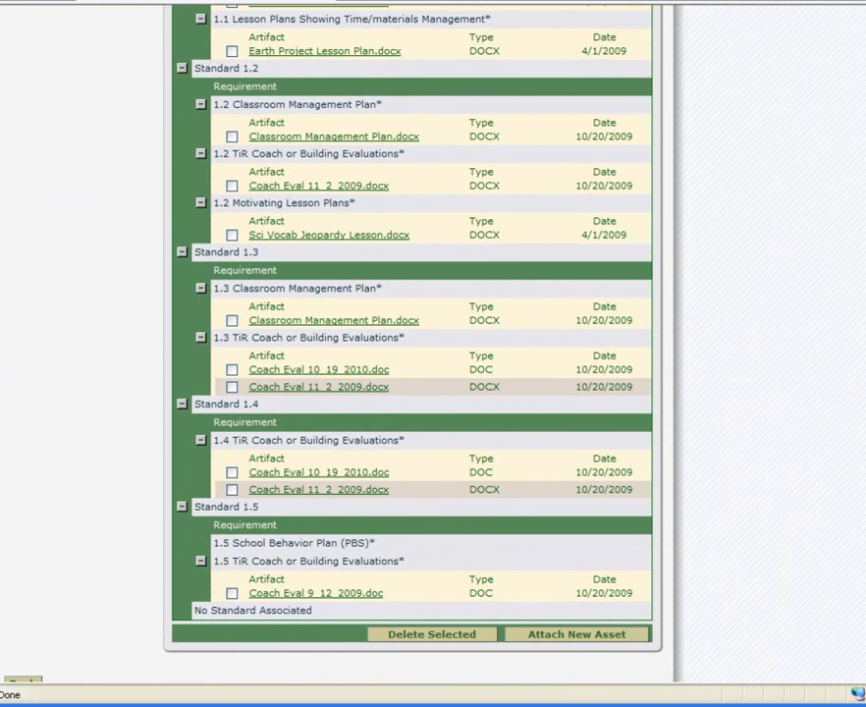
scroll(407, 125, "up", 2)
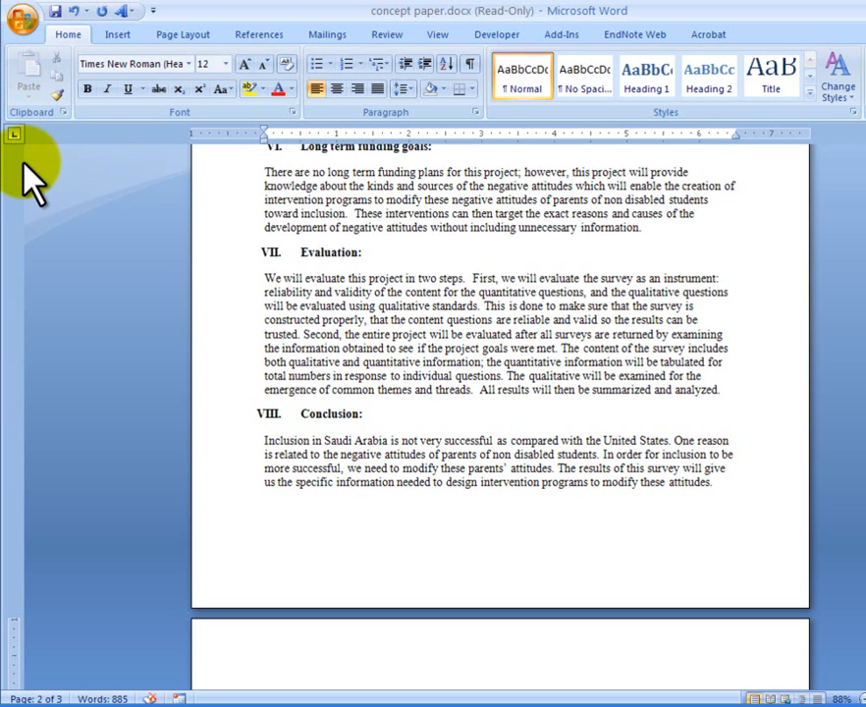
Step: Switch to Word and check the file formats available for saving concept paper.docx, including Word 97-2003 Document (*.doc)
key("F12")
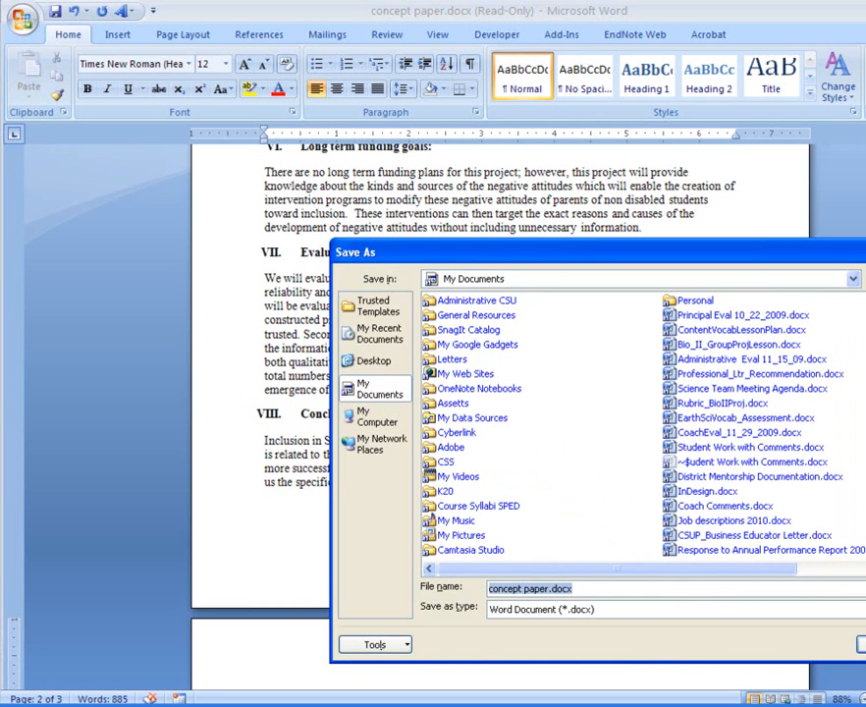
left_click_drag(730, 248, 589, 148)
left_click(718, 496)
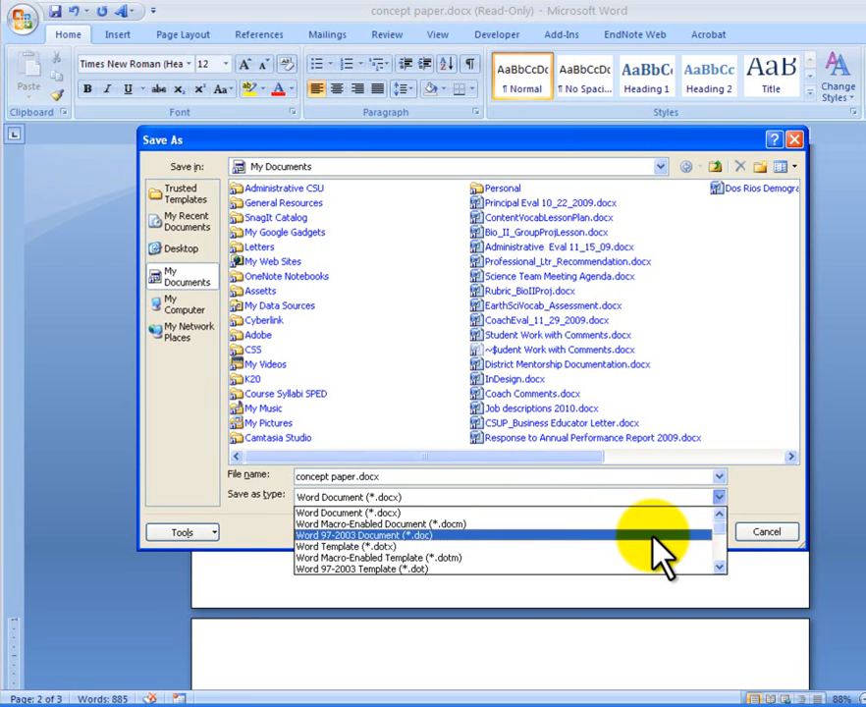
left_click(791, 145)
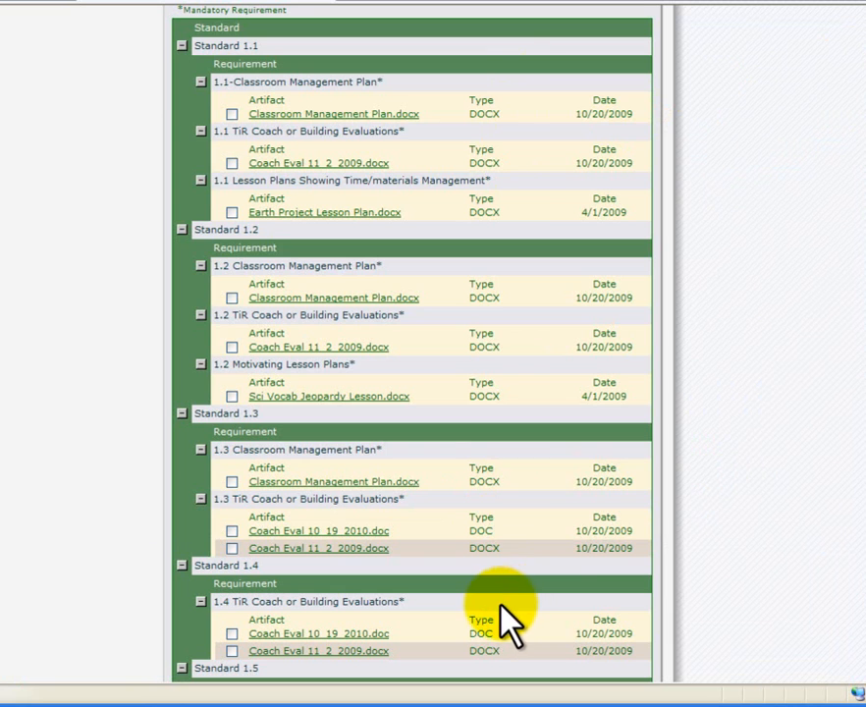
Step: Open Goal 08 - Professionalism and Ethics and start attaching a new asset to its requirements
scroll(715, 233, "up", 5)
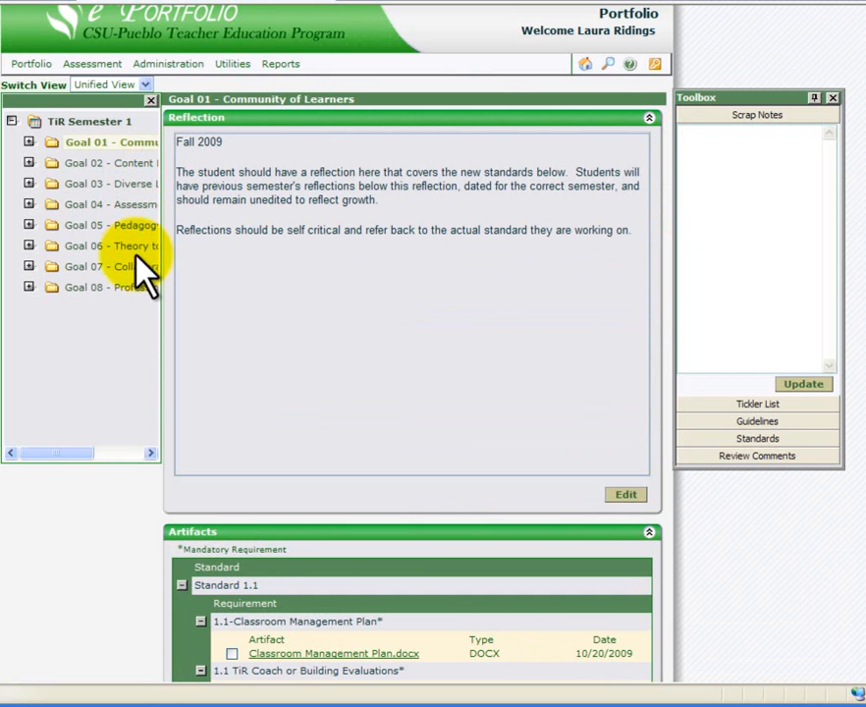
left_click(129, 290)
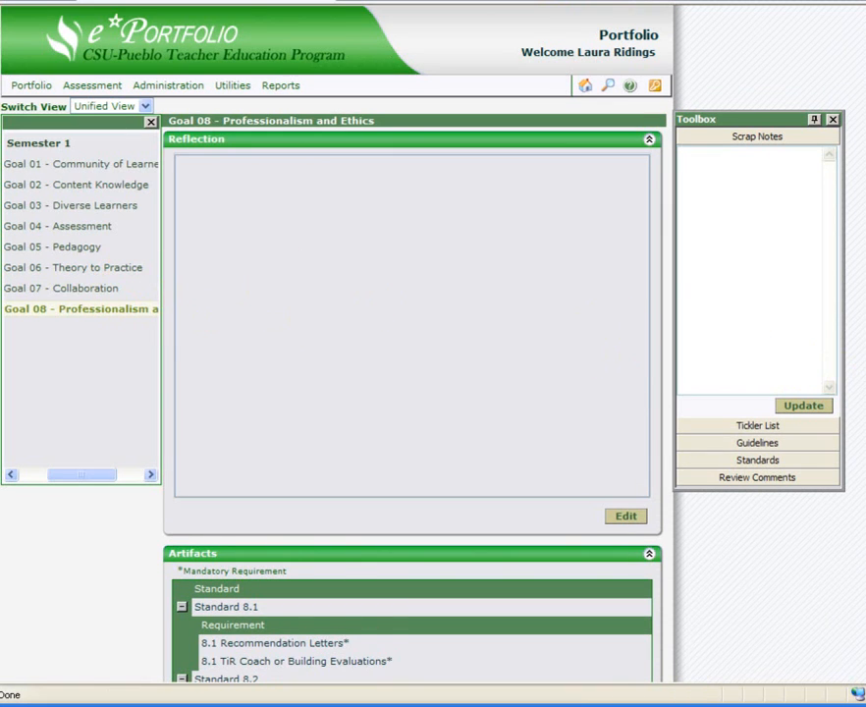
scroll(285, 287, "down", 5)
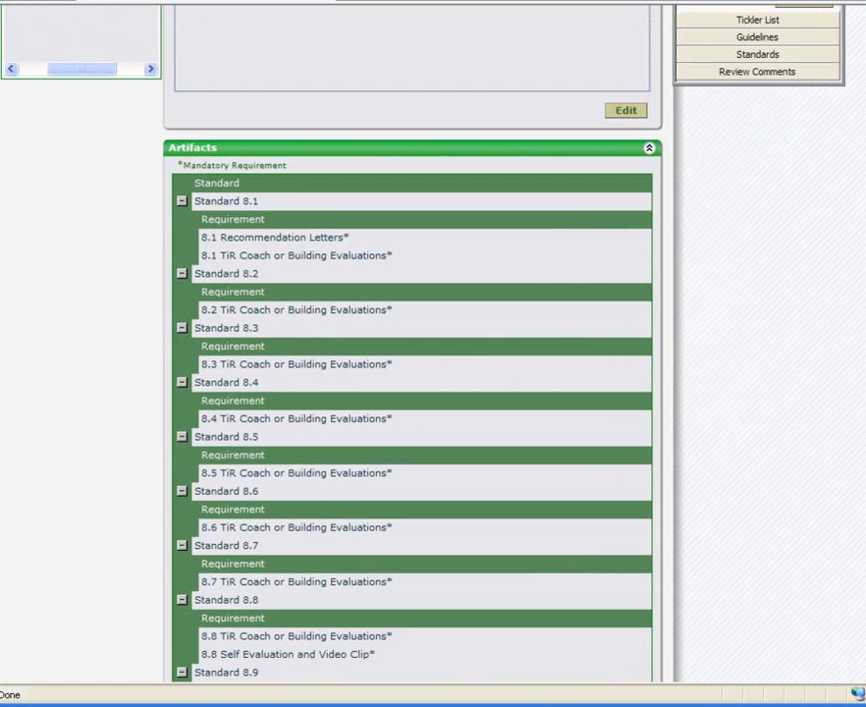
scroll(412, 392, "down", 3)
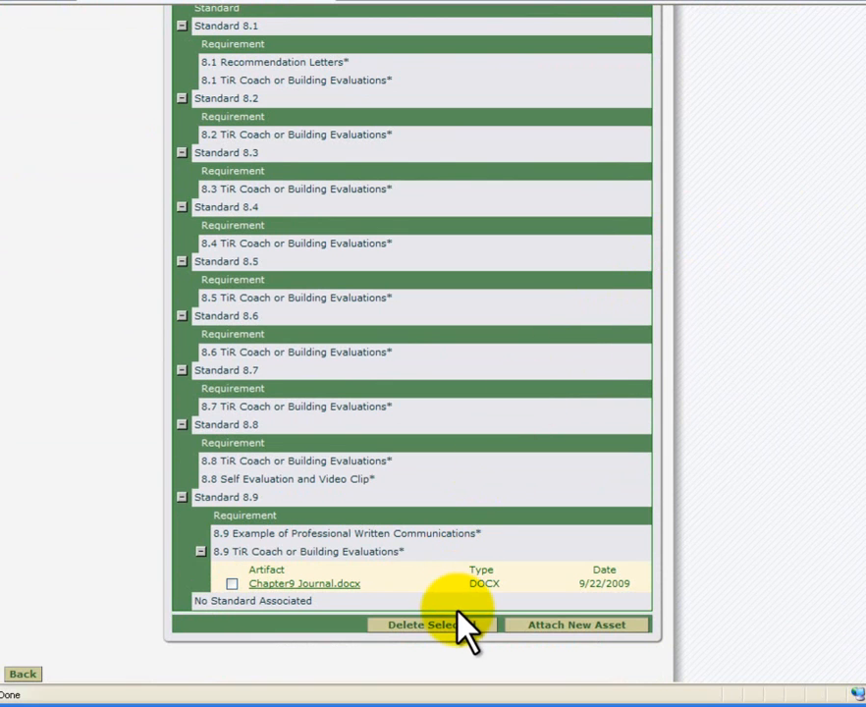
left_click(531, 622)
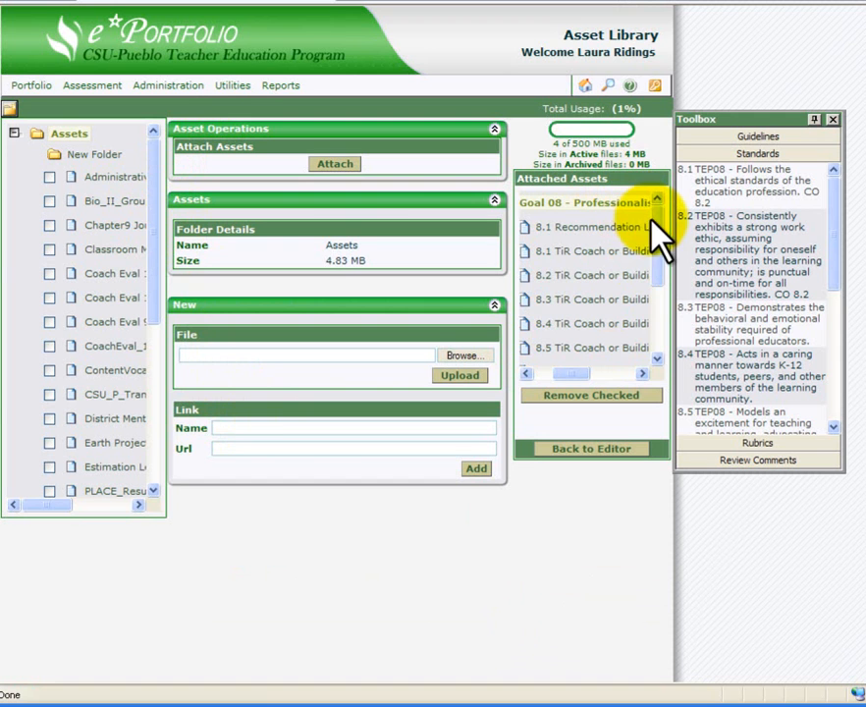
Step: Examine the Goal 08 requirements and look through the stored files in the Assets folder down to the Archive folder
left_click_drag(580, 373, 551, 375)
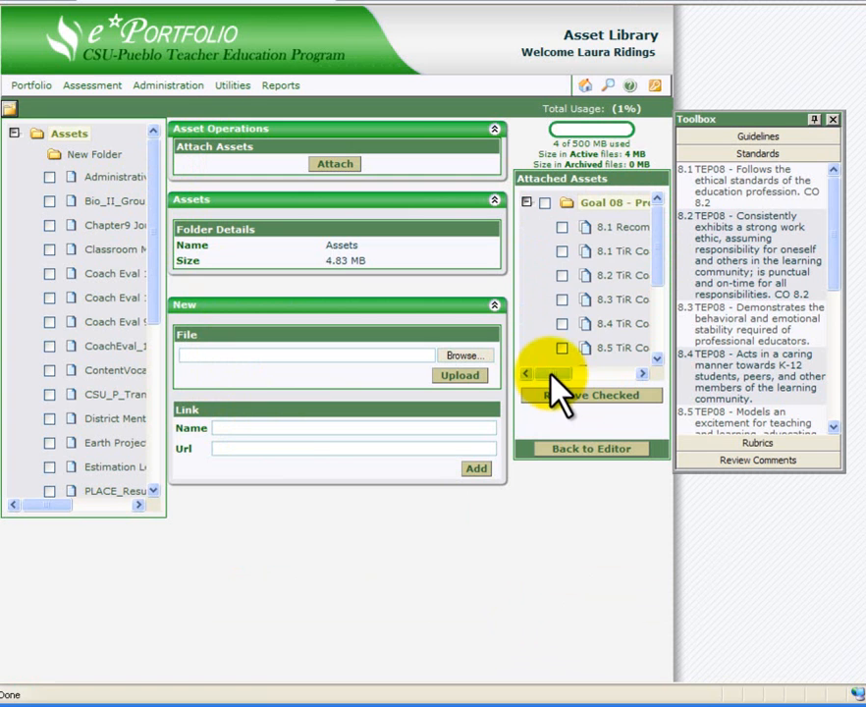
left_click_drag(47, 512, 64, 511)
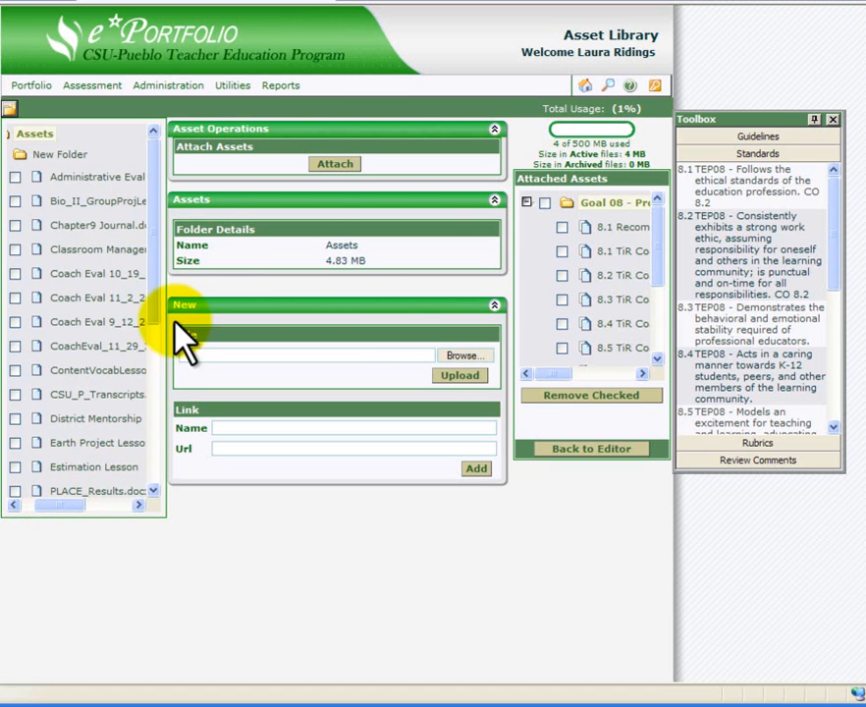
scroll(153, 201, "down", 2)
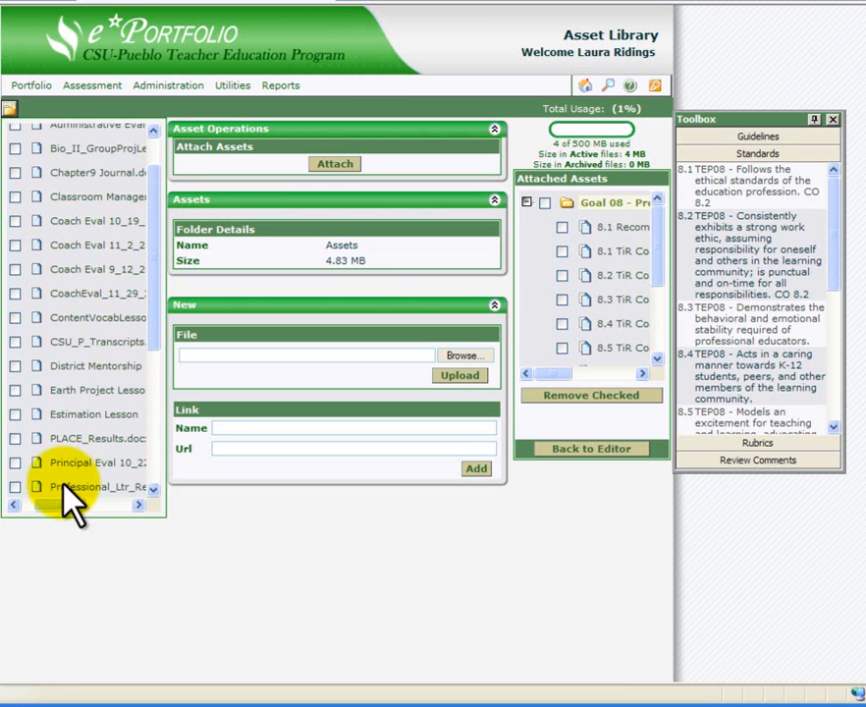
left_click_drag(79, 504, 91, 505)
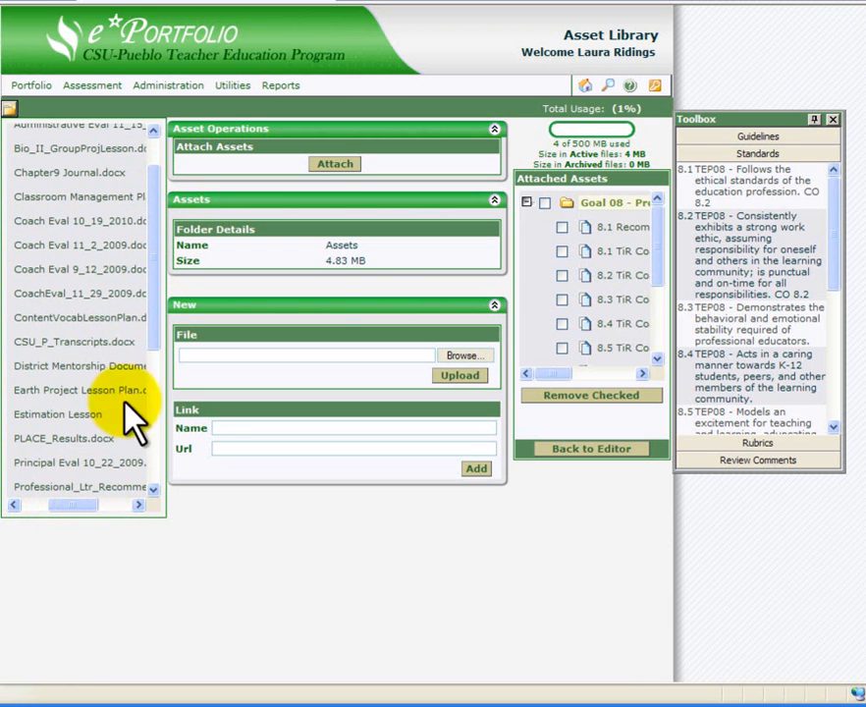
left_click_drag(154, 318, 147, 467)
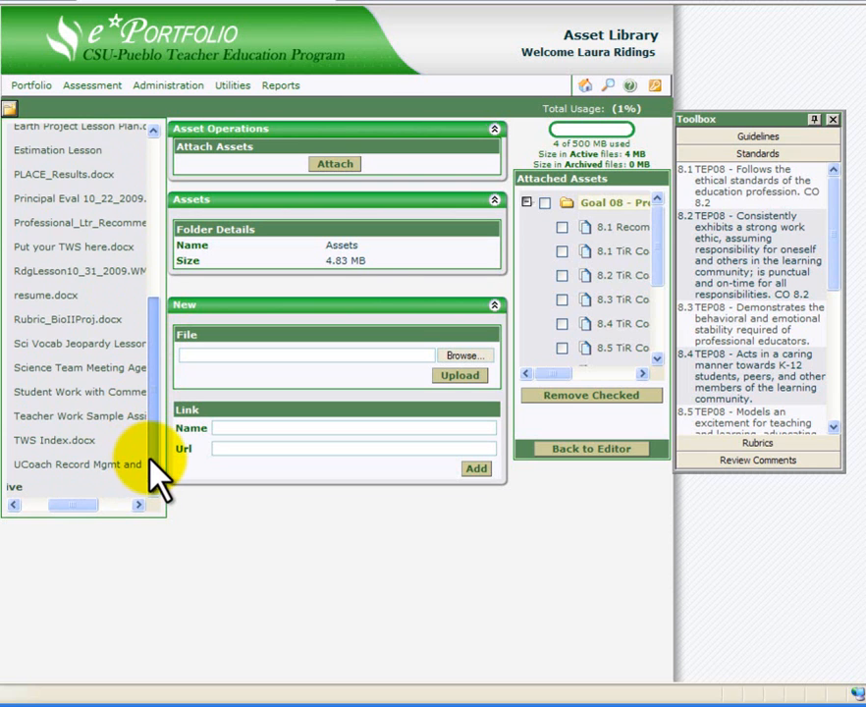
mouse_move(83, 506)
left_mouse_down()
mouse_move(111, 506)
mouse_move(70, 506)
left_mouse_up()
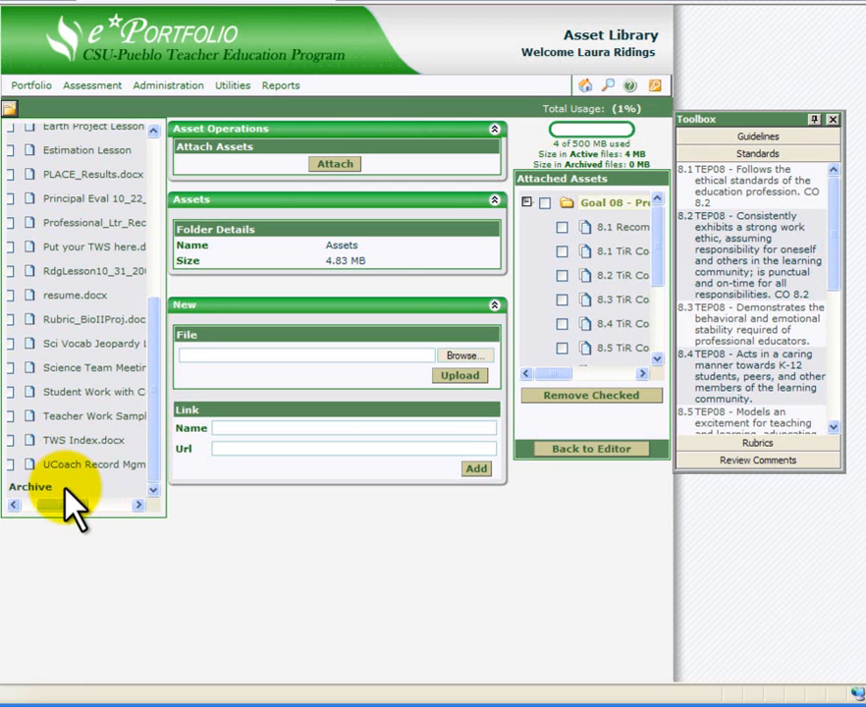
left_click_drag(66, 505, 26, 507)
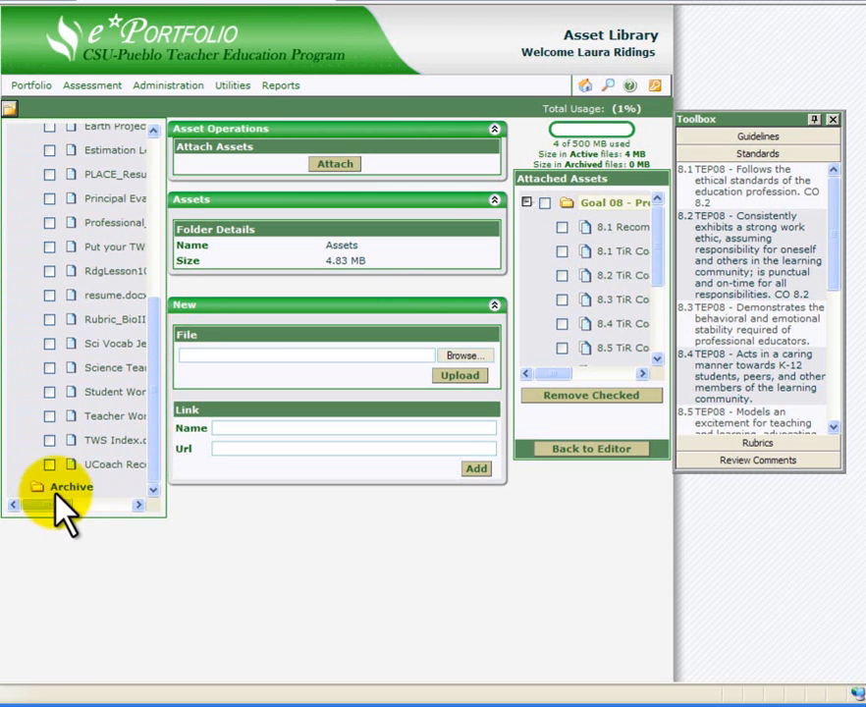
left_click_drag(163, 423, 163, 240)
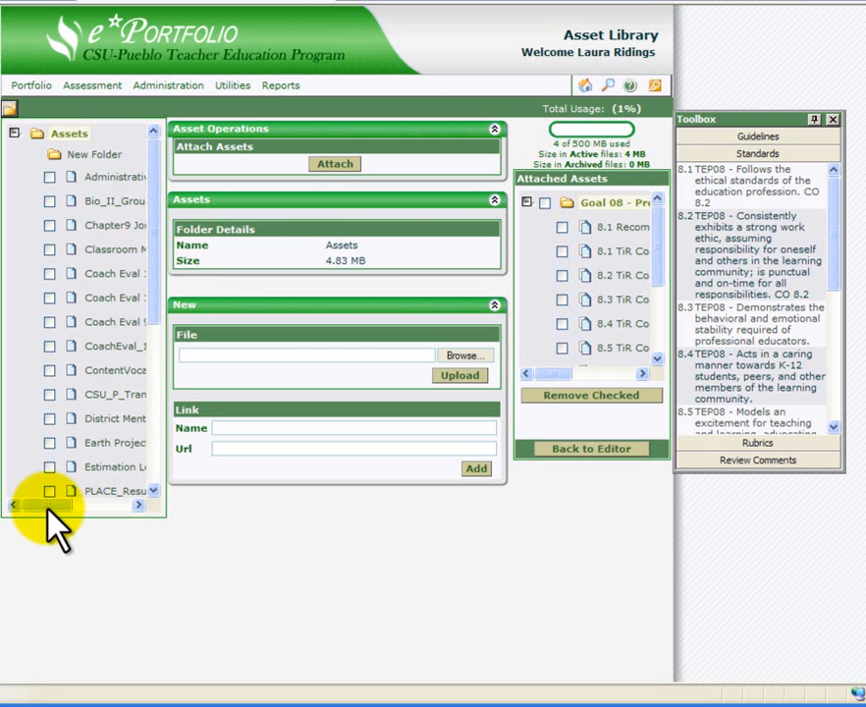
Step: Select Coach Eval 9_12_2009.doc for attachment to requirement 8.3 TiR Coach or Building Evaluations, and highlight the text of standard 8.3
left_click_drag(46, 507, 57, 508)
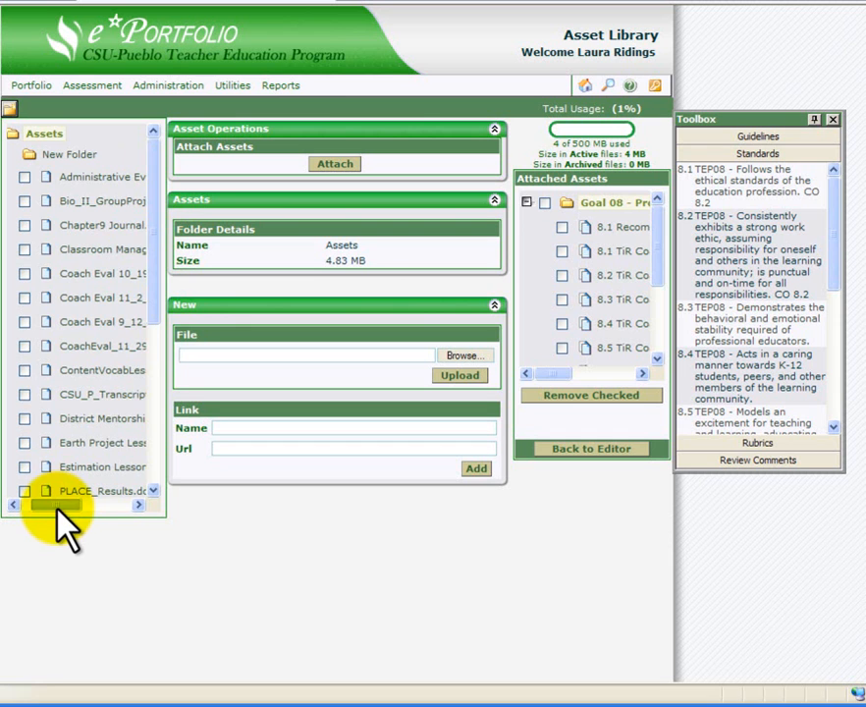
left_click_drag(154, 247, 152, 286)
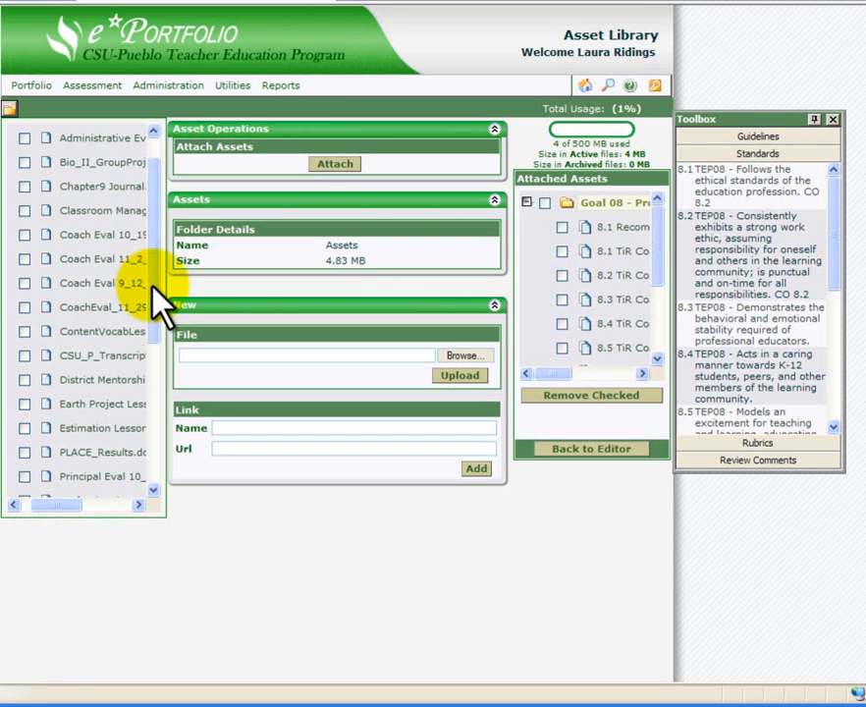
left_click(24, 282)
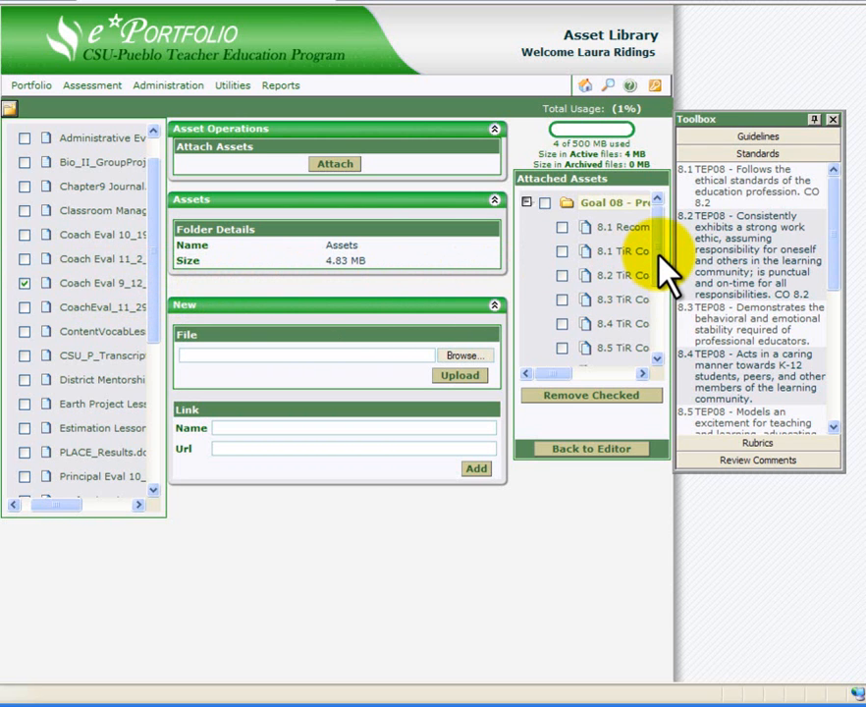
scroll(662, 265, "down", 1)
left_click_drag(556, 377, 564, 374)
left_click(536, 284)
left_click_drag(738, 312, 815, 344)
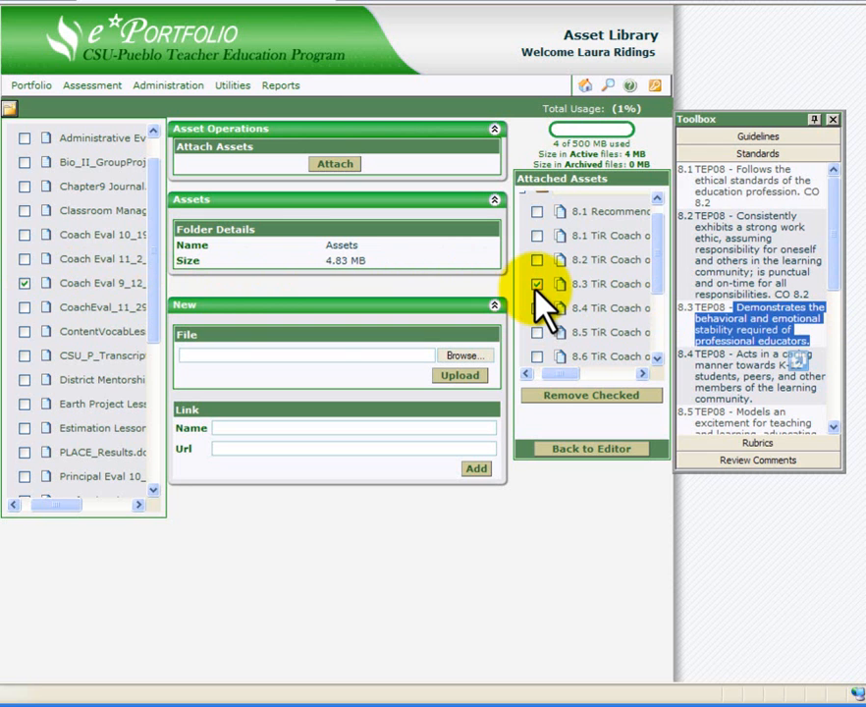
Step: Open the file details of Coach Eval 9_12_2009.doc and attach the file to requirement 8.3
left_click(90, 280)
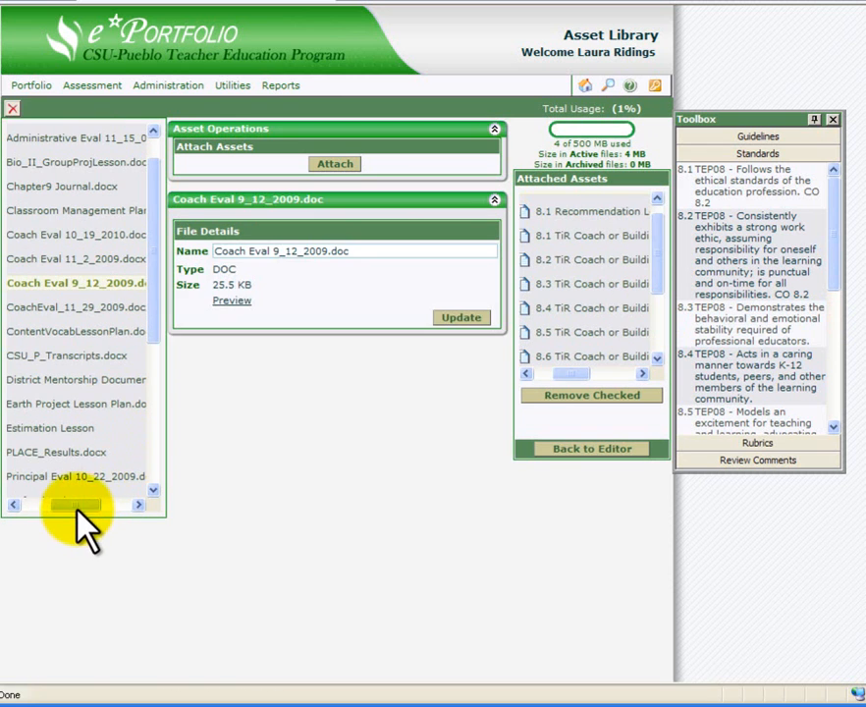
left_click_drag(76, 509, 29, 507)
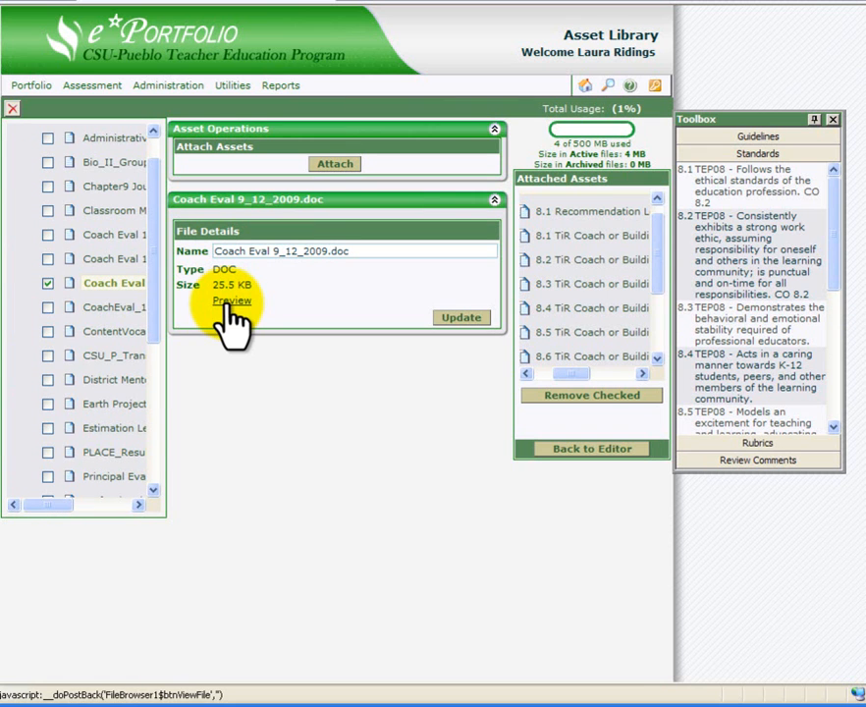
left_click_drag(571, 374, 553, 380)
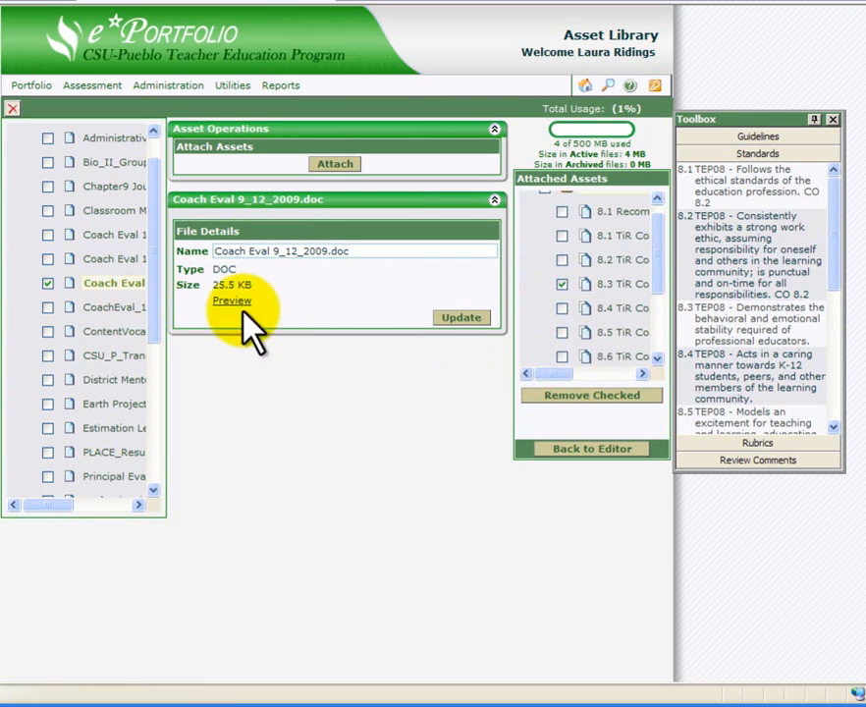
left_click(342, 167)
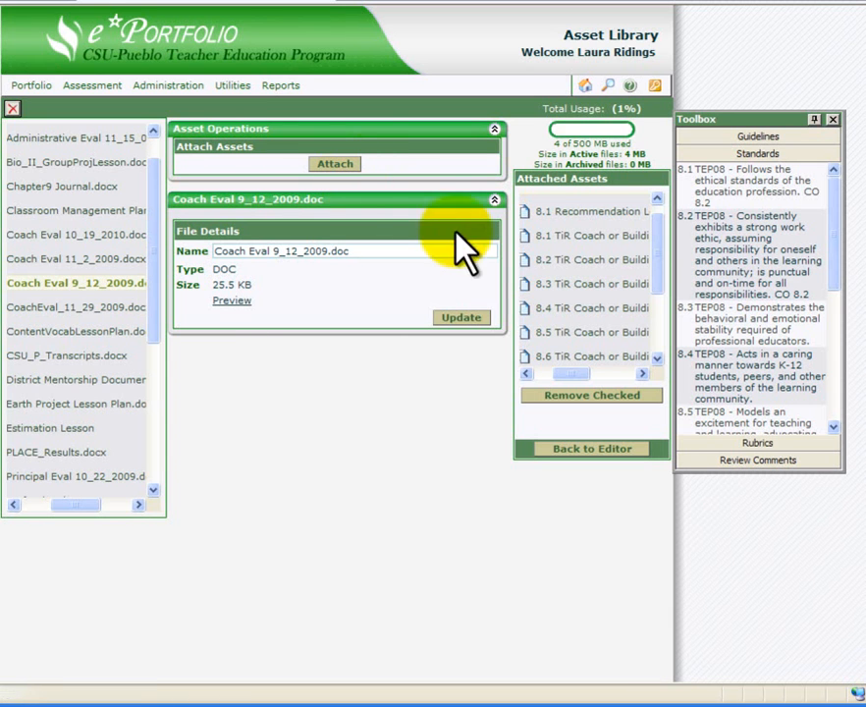
Step: Expand requirement 8.3 among the attached assets to check which files it contains
left_click_drag(573, 377, 566, 379)
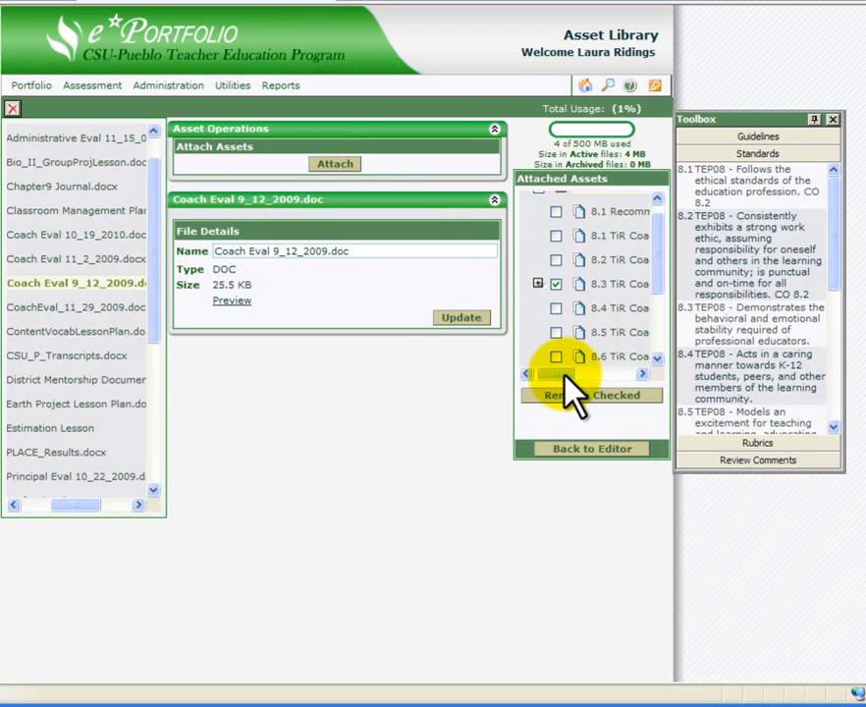
left_click(537, 284)
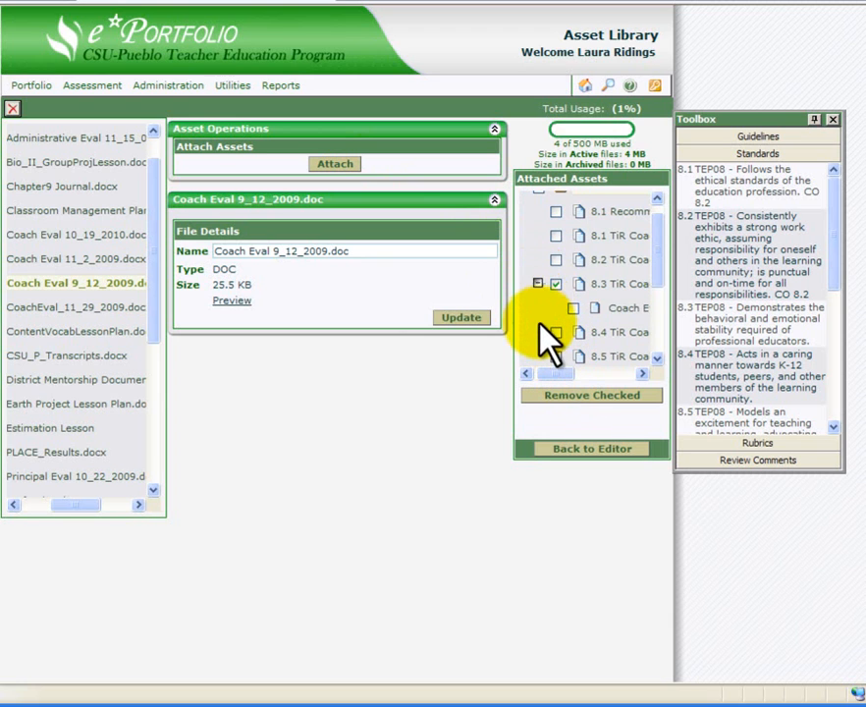
mouse_move(545, 375)
left_mouse_down()
mouse_move(586, 373)
mouse_move(563, 378)
mouse_move(543, 370)
left_mouse_up()
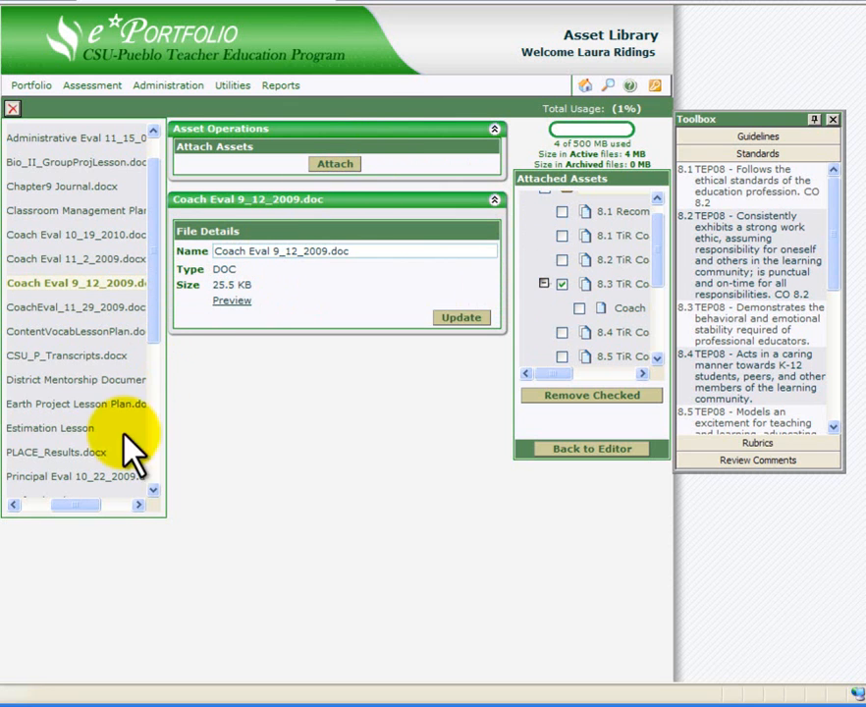
Step: Select Coach Eval 10_19_2010.doc instead of Coach Eval 9_12_2009.doc, and mark requirements 8.1 and 8.6 TiR Coach or Building Evaluations as targets
left_click_drag(86, 507, 67, 508)
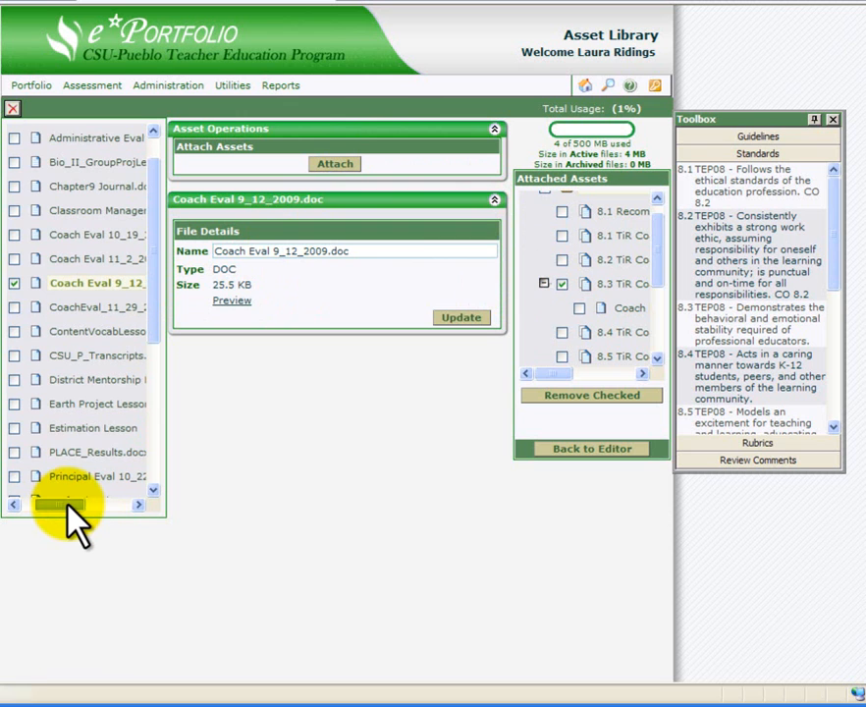
left_click(13, 283)
left_click(14, 234)
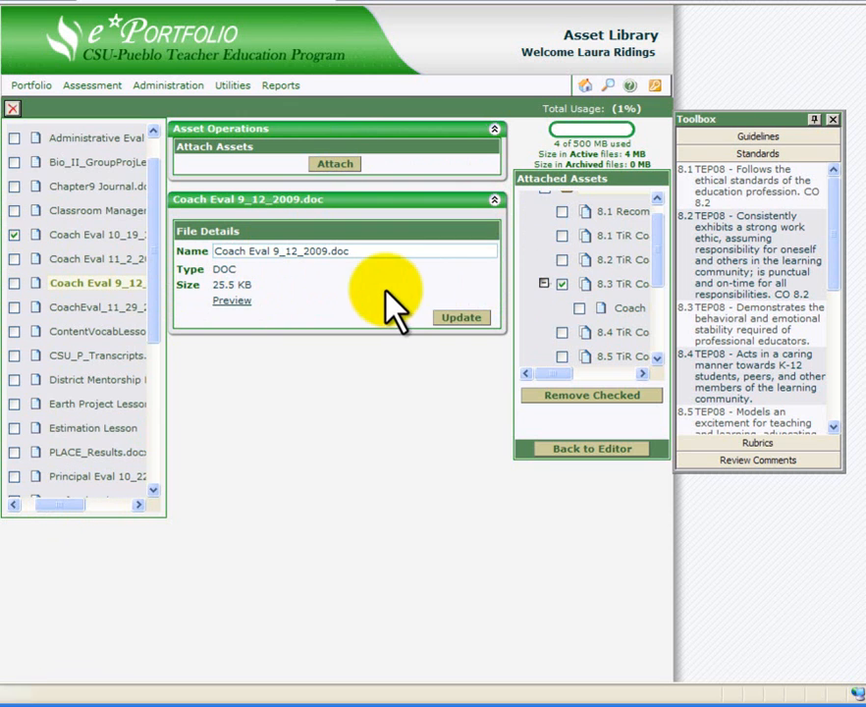
left_click(563, 235)
left_click_drag(656, 246, 655, 282)
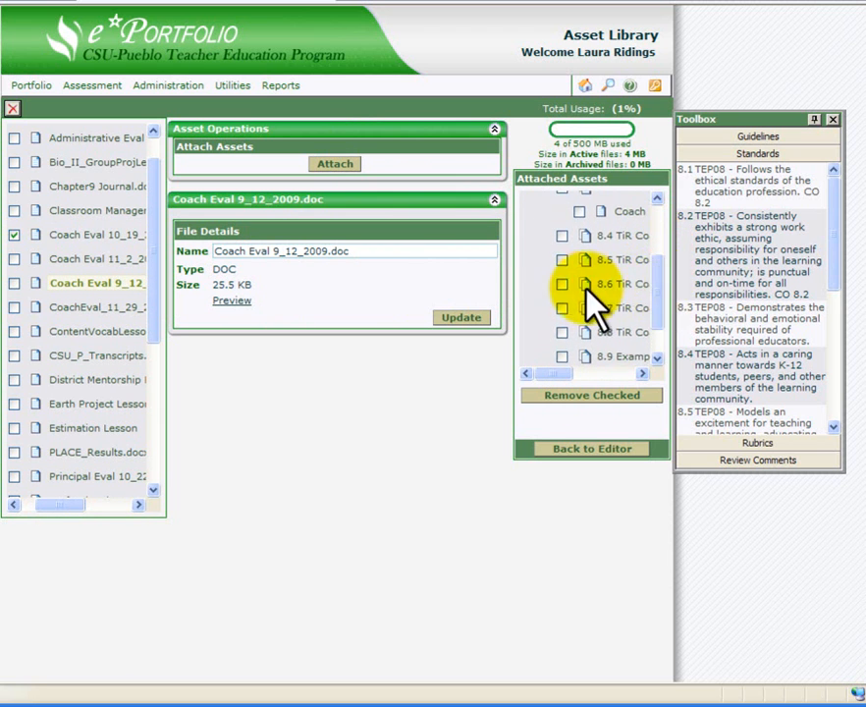
left_click(561, 284)
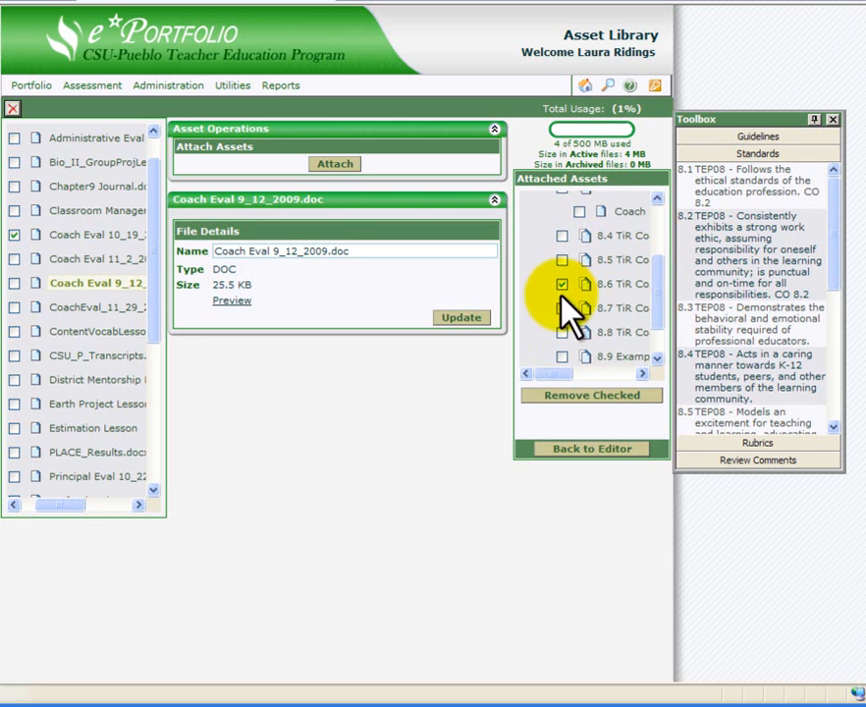
Step: Reselect Coach Eval 10_19_2010.doc and open its file details
left_click(14, 234)
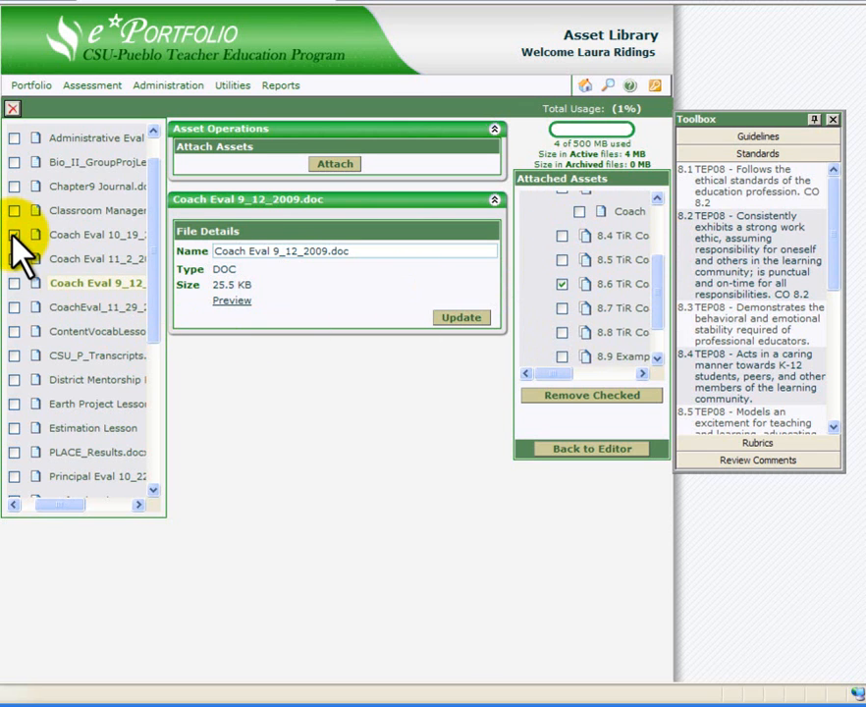
left_click(14, 234)
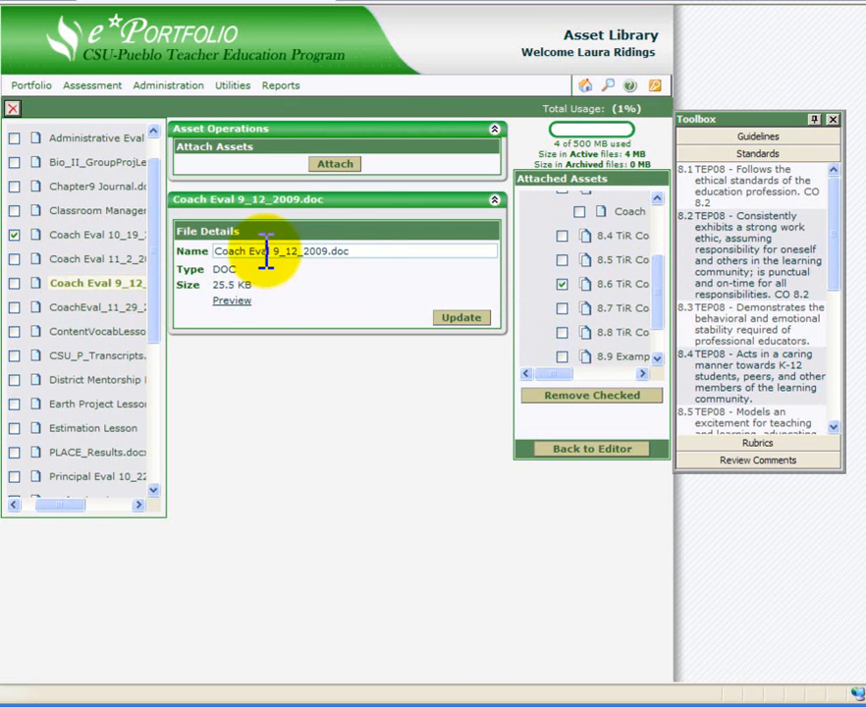
left_click(73, 238)
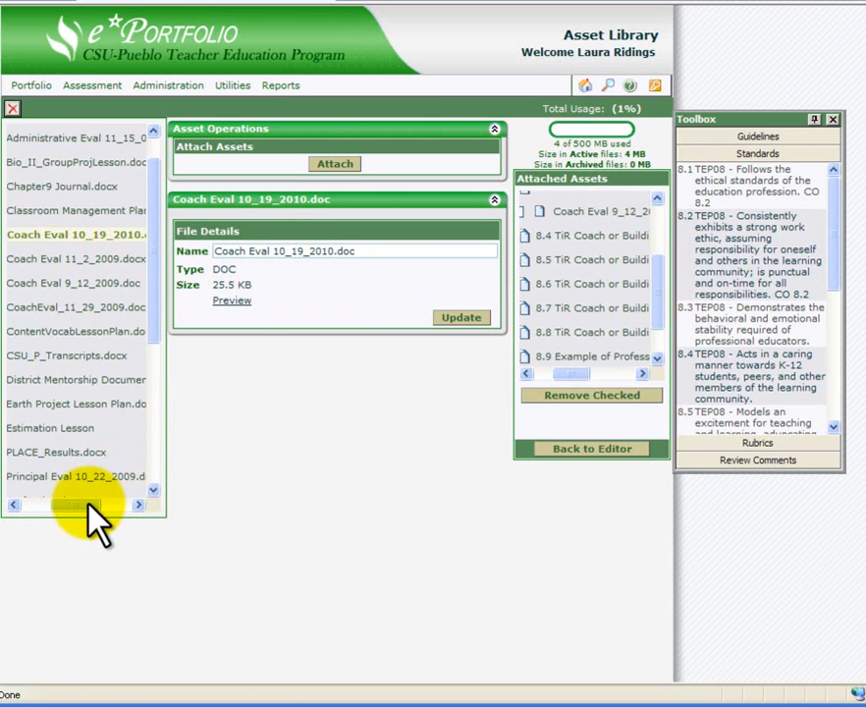
Step: Deselect requirement 8.3 and attach Coach Eval 10_19_2010.doc to requirements 8.1 and 8.6 TiR Coach or Building Evaluations
left_click_drag(71, 508, 26, 509)
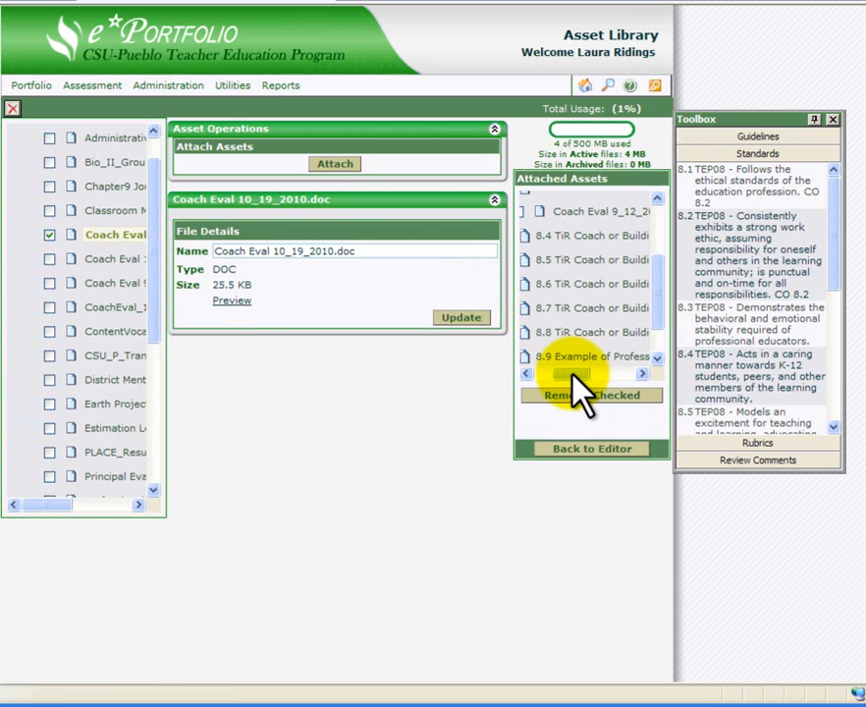
left_click_drag(571, 373, 549, 373)
scroll(656, 347, "up", 3)
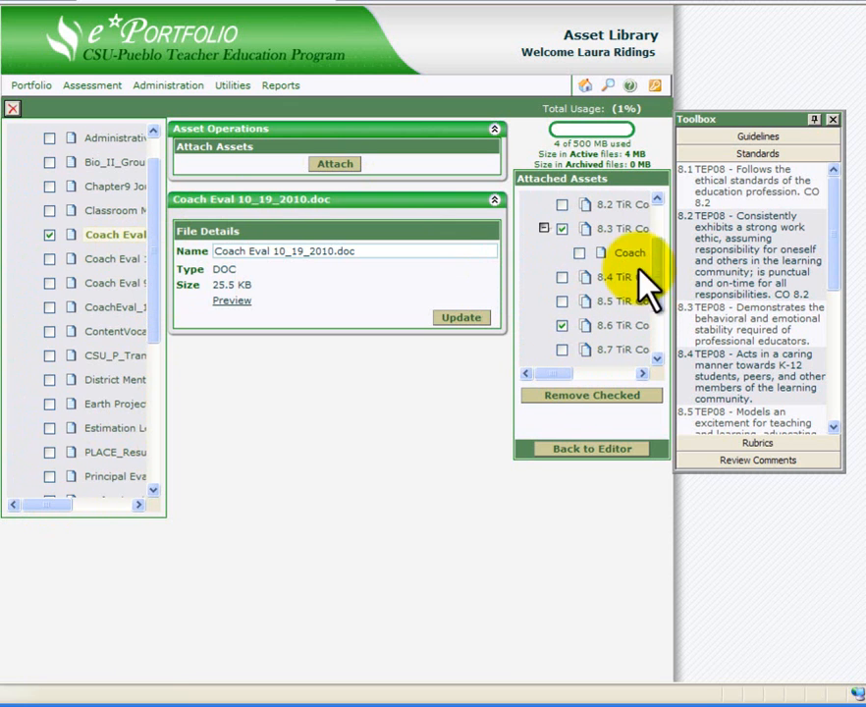
scroll(655, 271, "up", 1)
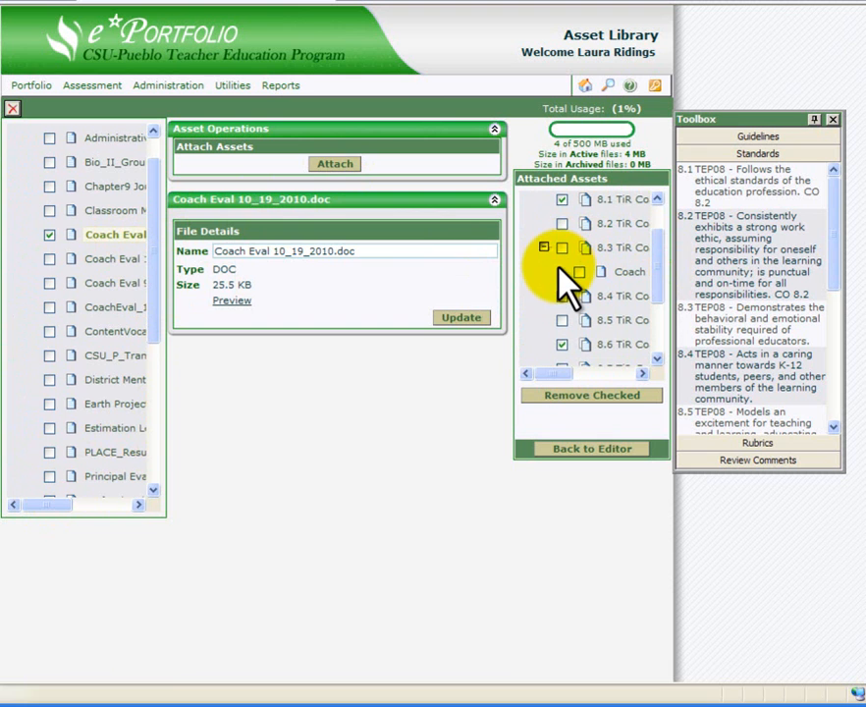
left_click(338, 164)
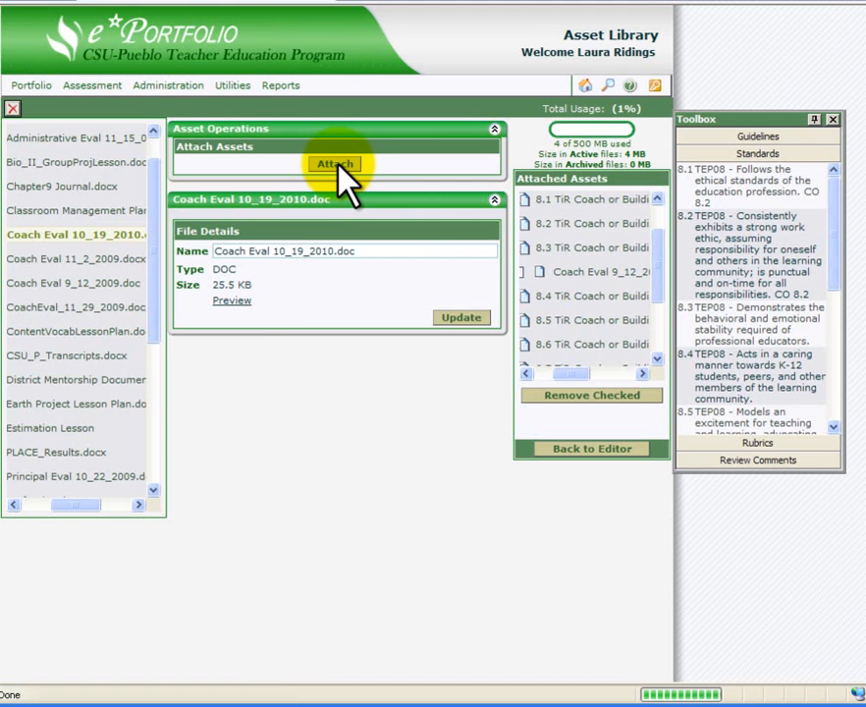
Step: Expand requirements 8.1 and 8.6 among the attached assets to check their files, and clear the selection of both requirements
left_click_drag(569, 372, 550, 376)
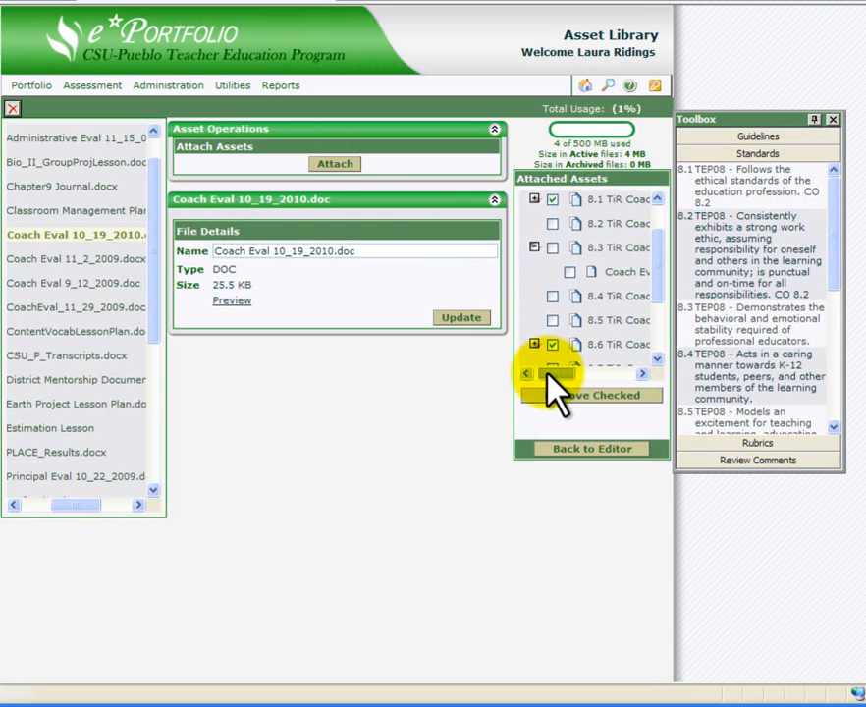
left_click(535, 200)
left_click(554, 200)
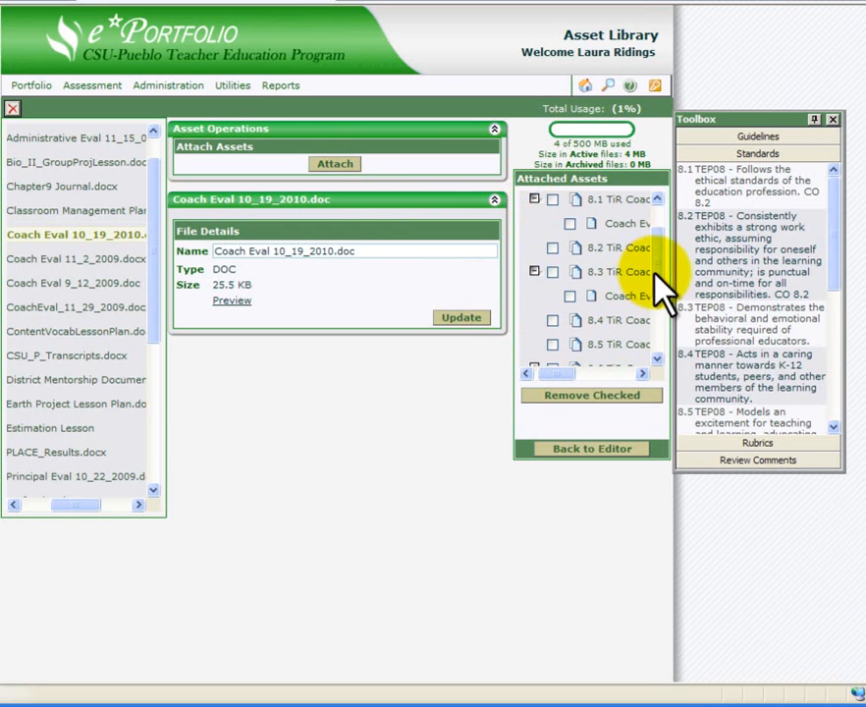
left_click_drag(655, 272, 657, 291)
left_click(551, 328)
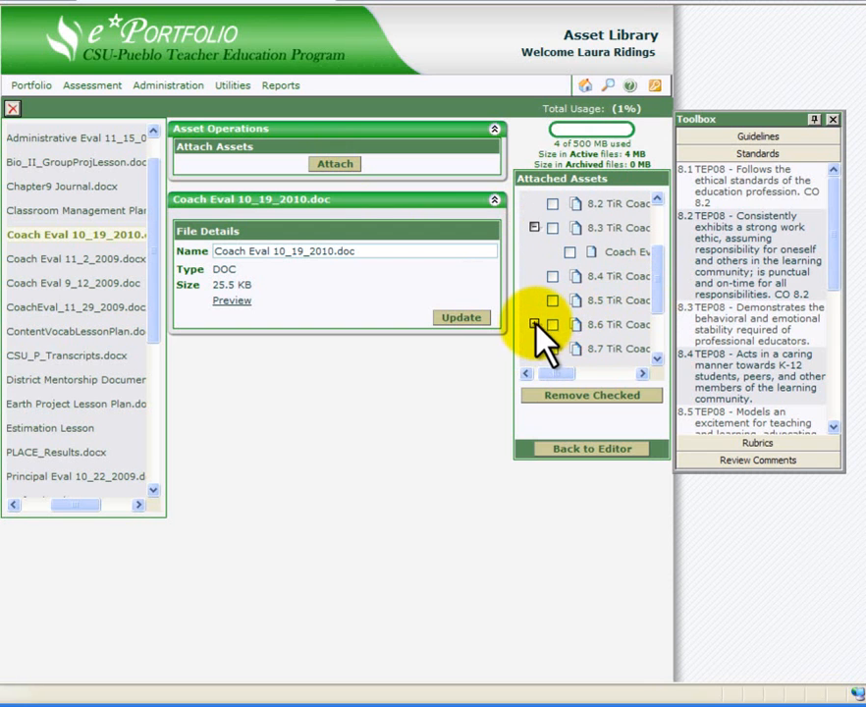
left_click(534, 327)
mouse_move(658, 295)
left_mouse_down()
mouse_move(657, 253)
mouse_move(656, 295)
left_mouse_up()
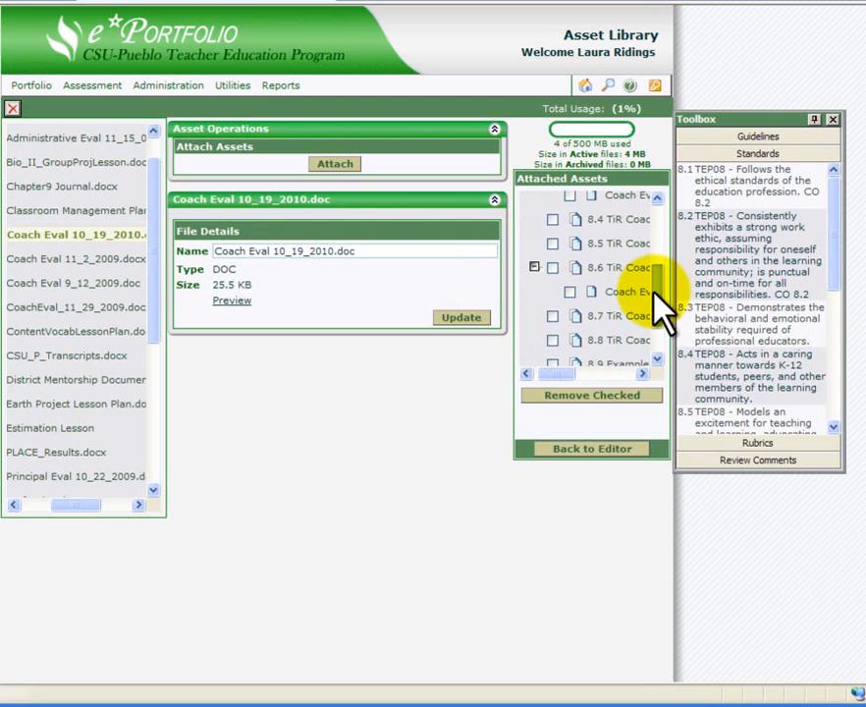
left_click_drag(655, 294, 656, 299)
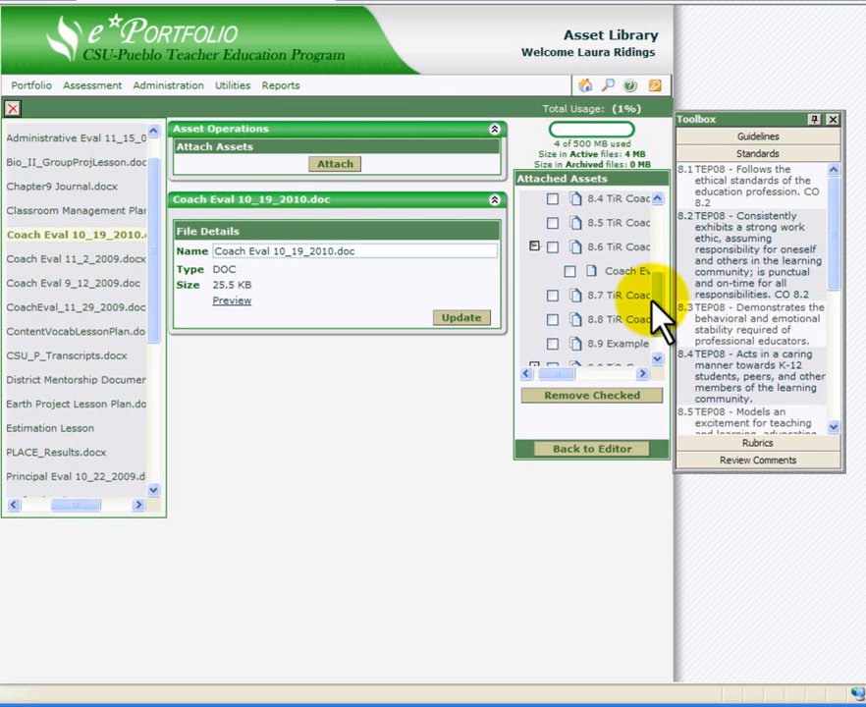
Step: Return to the Goal 08 editor and review the artifacts listed under each standard down to 8.9
left_click(589, 450)
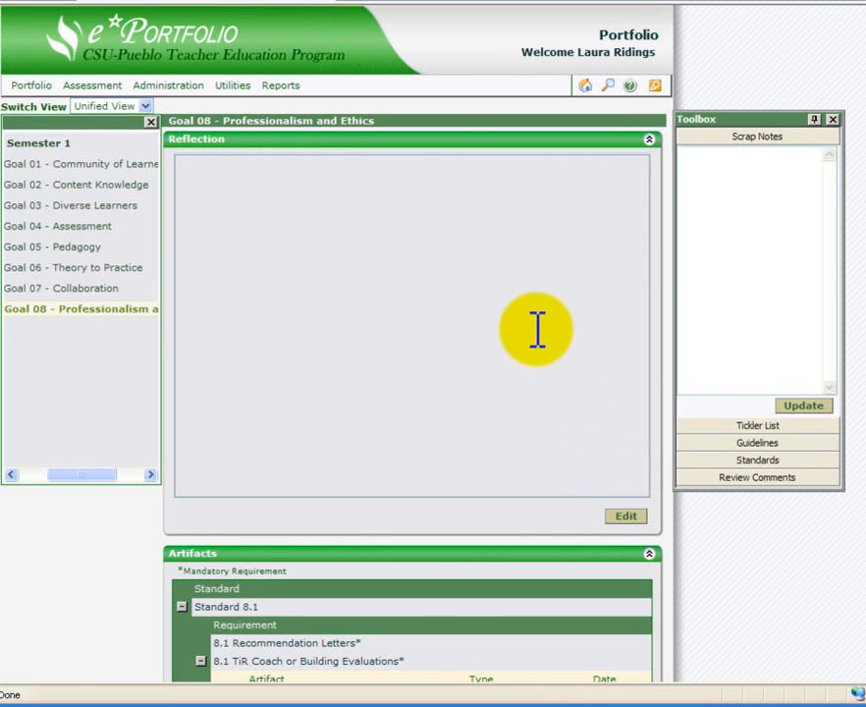
scroll(539, 330, "down", 5)
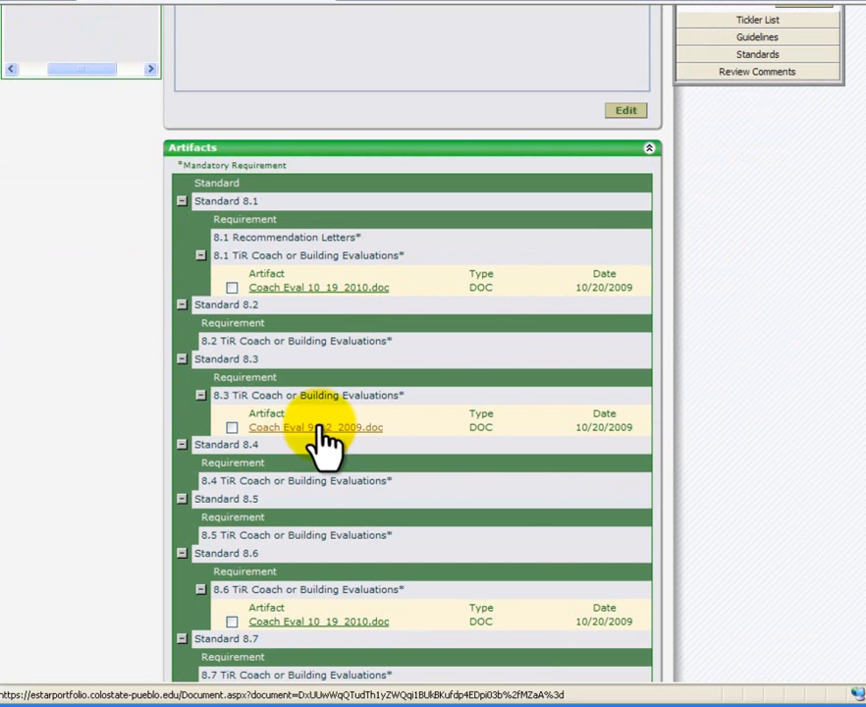
scroll(359, 599, "down", 3)
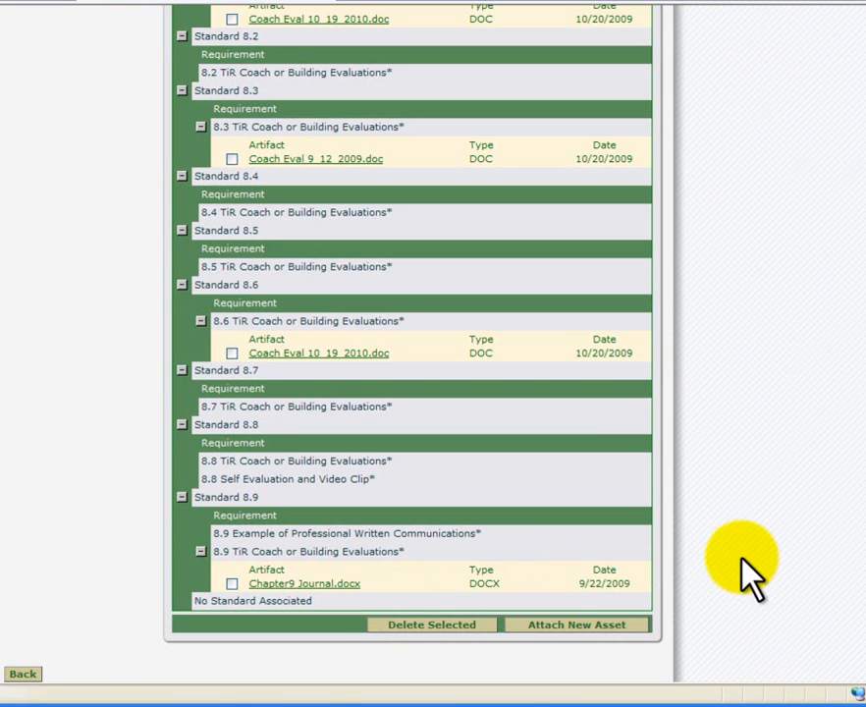
Step: Delete the Chapter9 Journal.docx artifact from requirement 8.9 TiR Coach or Building Evaluations
left_click(232, 583)
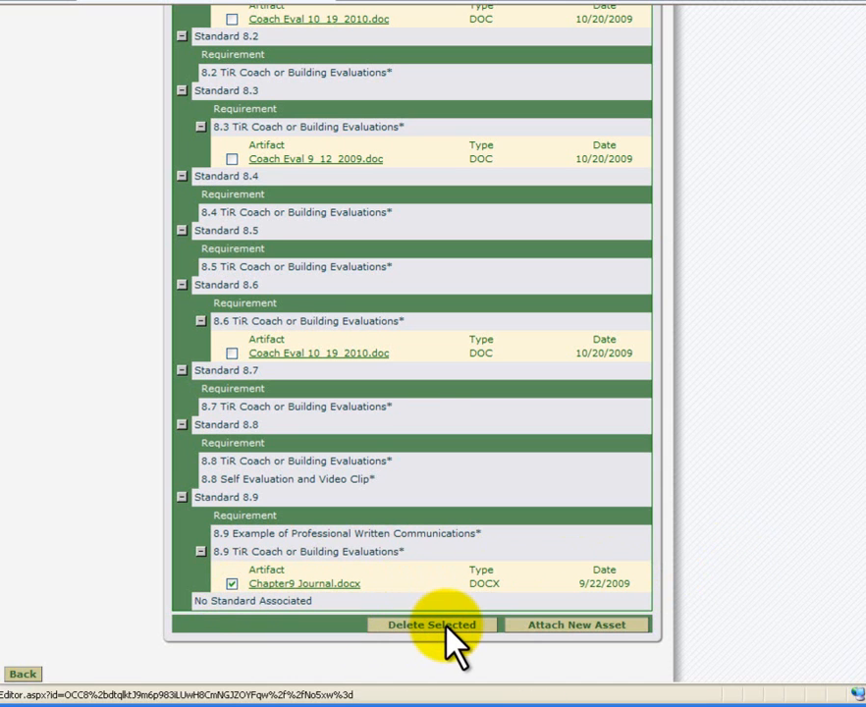
left_click(444, 624)
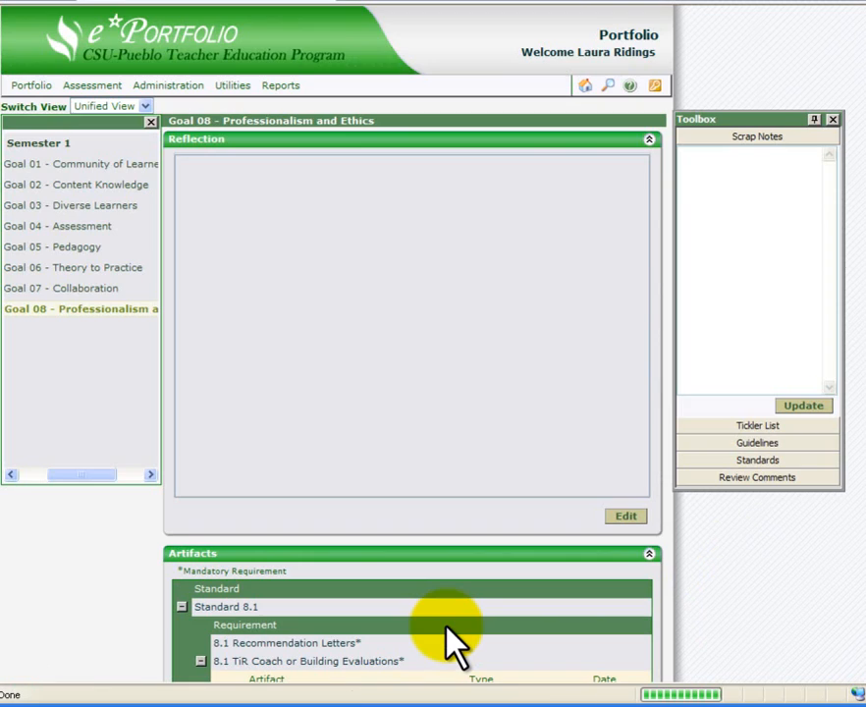
scroll(444, 638, "down", 10)
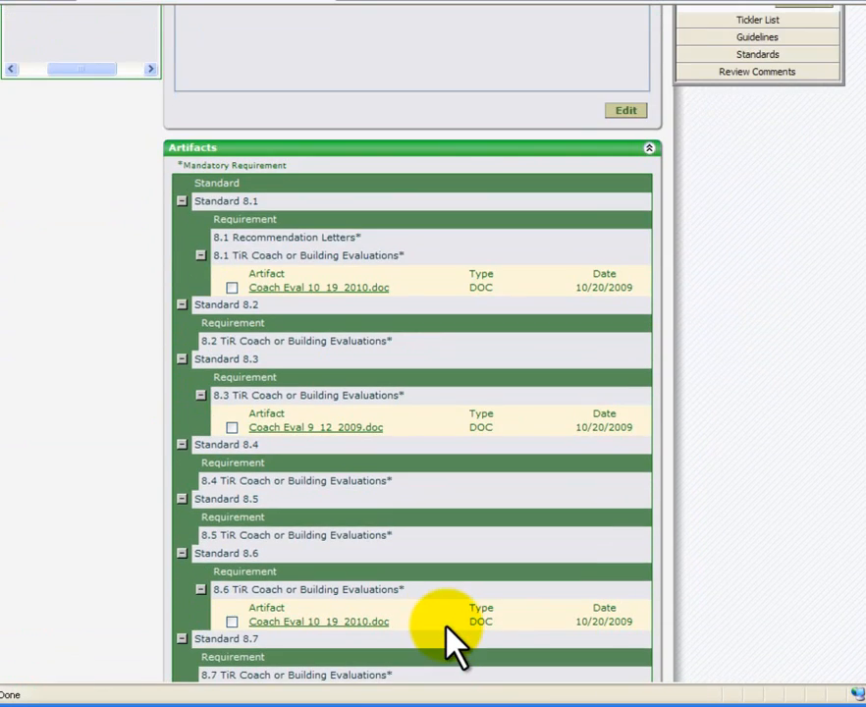
scroll(446, 625, "down", 1)
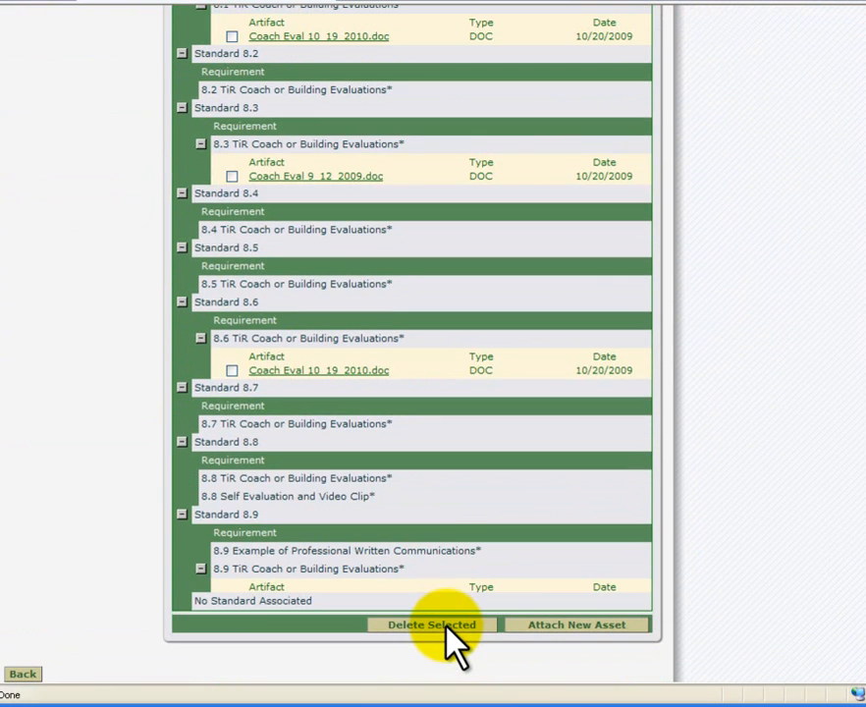
Step: Open the asset attachment page from the Goal 08 artifacts and look through the stored files down to the Archive folder
scroll(446, 626, "up", 11)
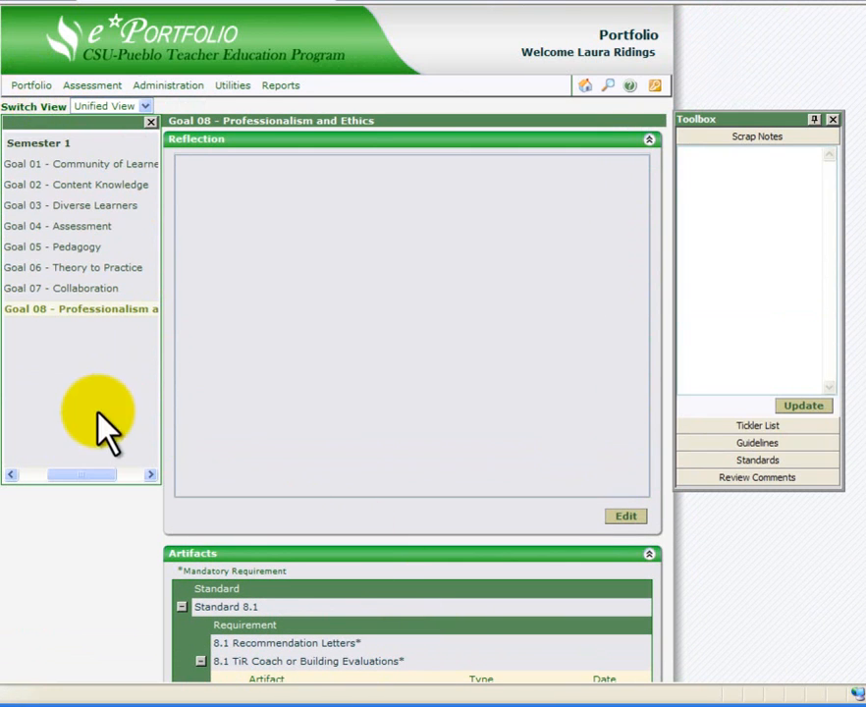
scroll(96, 415, "down", 10)
scroll(98, 422, "down", 3)
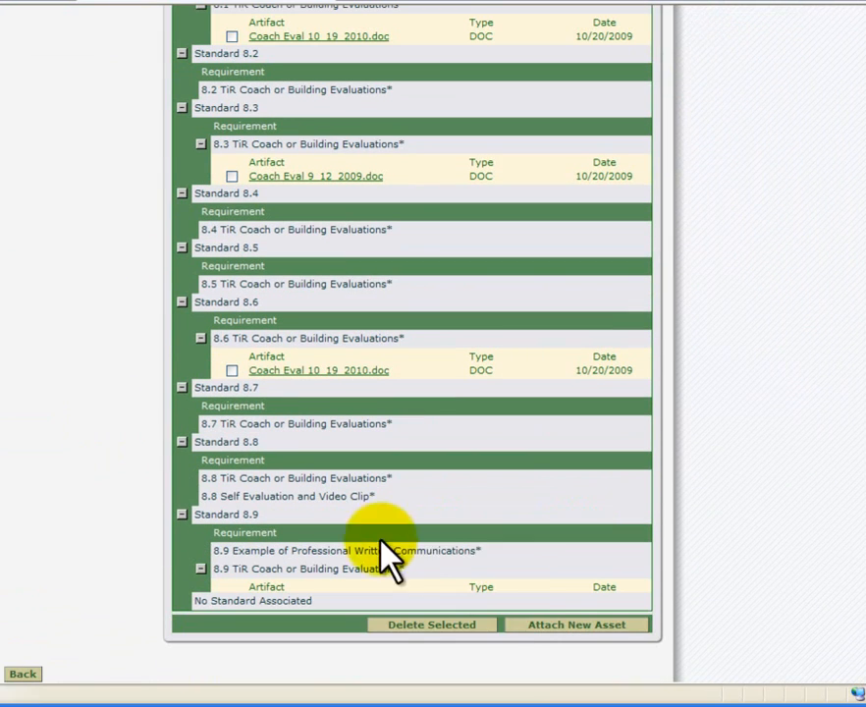
left_click(551, 629)
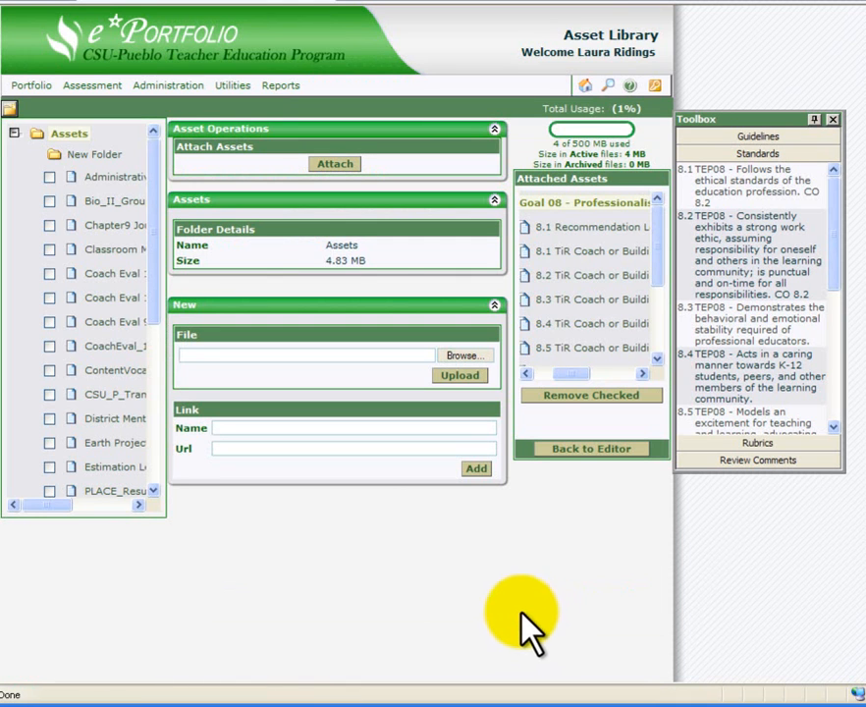
left_click_drag(46, 506, 60, 505)
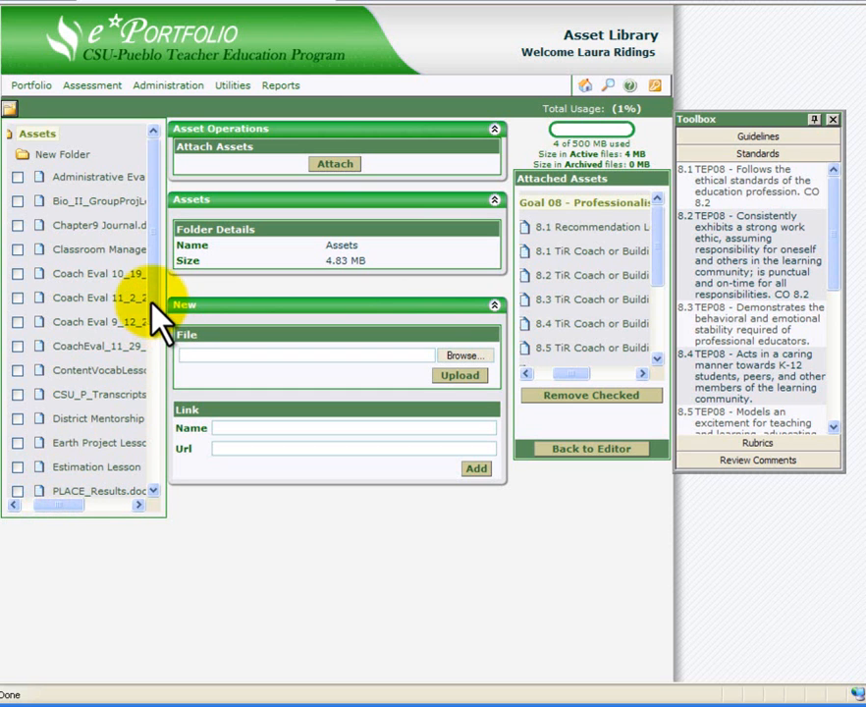
scroll(150, 299, "down", 3)
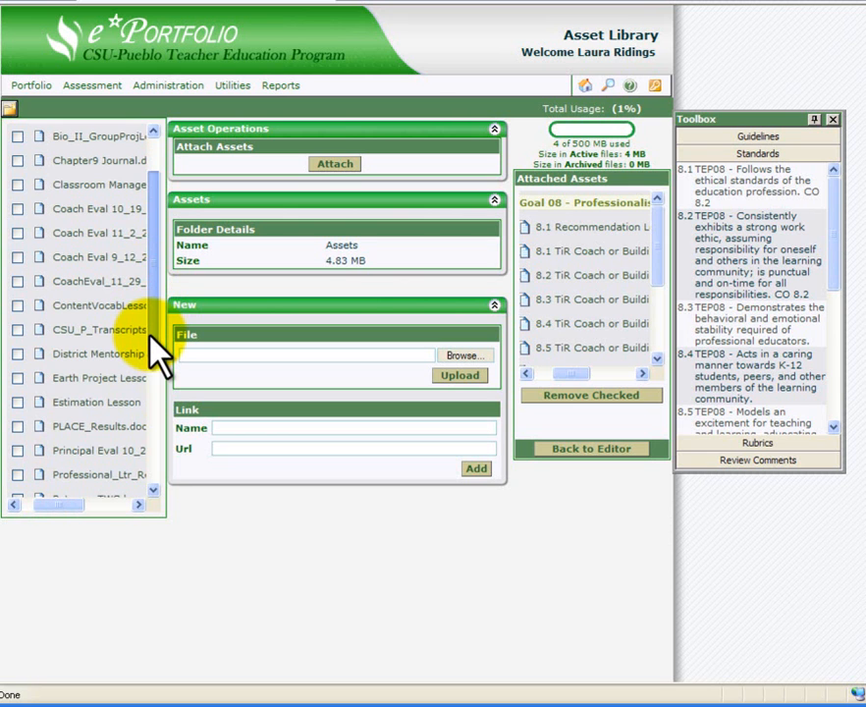
scroll(147, 338, "down", 3)
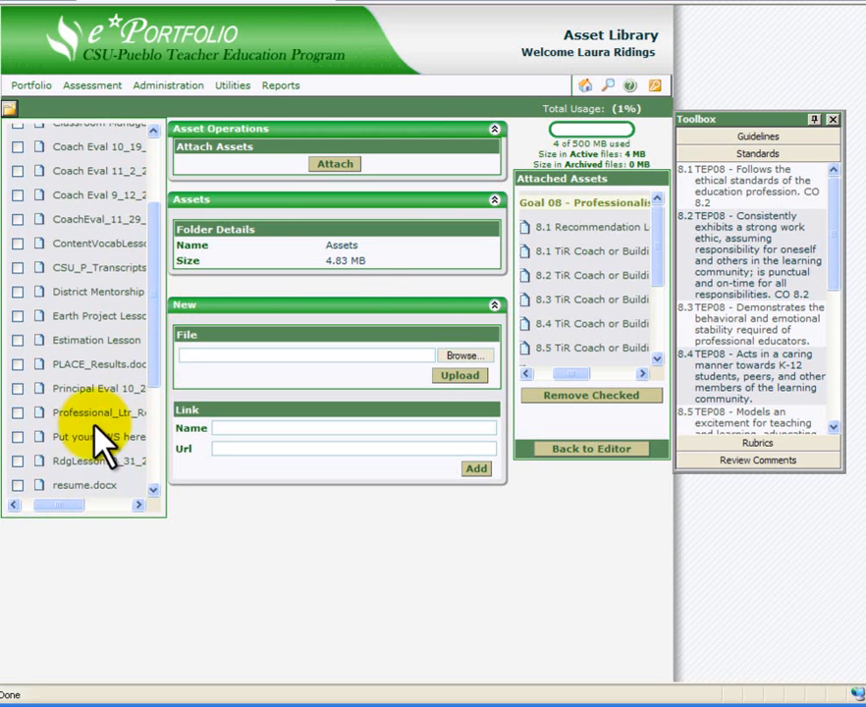
scroll(154, 324, "down", 8)
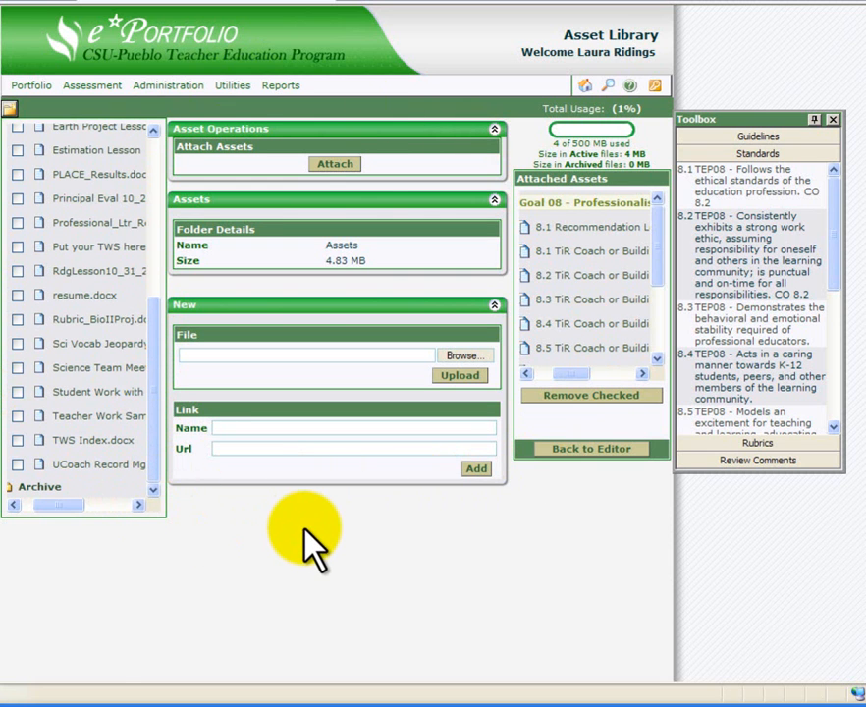
Step: Open the Asset Library and upload the file Enrichment Funding Program Guidelines.doc to the Assets folder
left_click(31, 85)
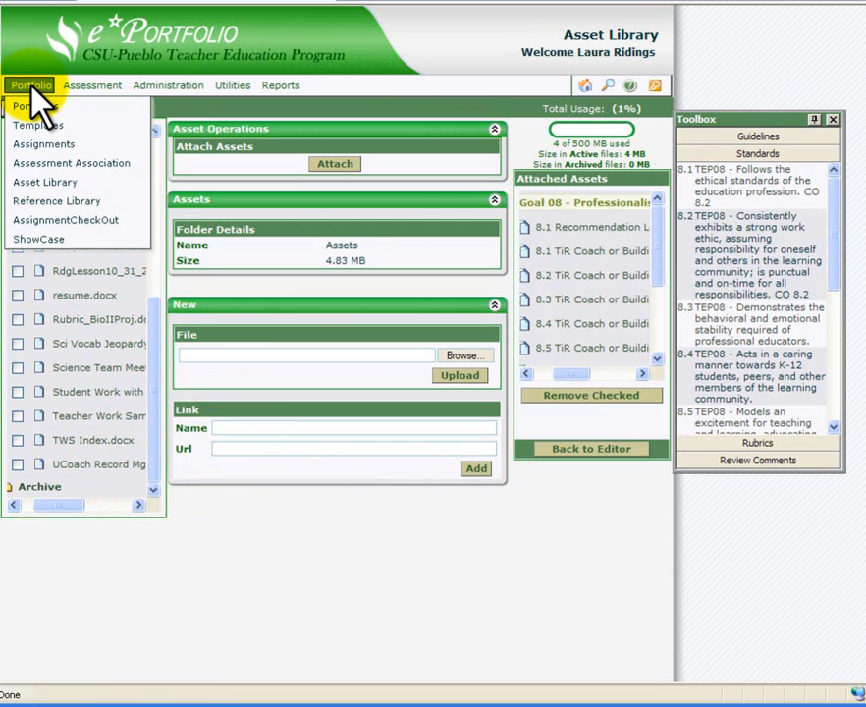
left_click(56, 184)
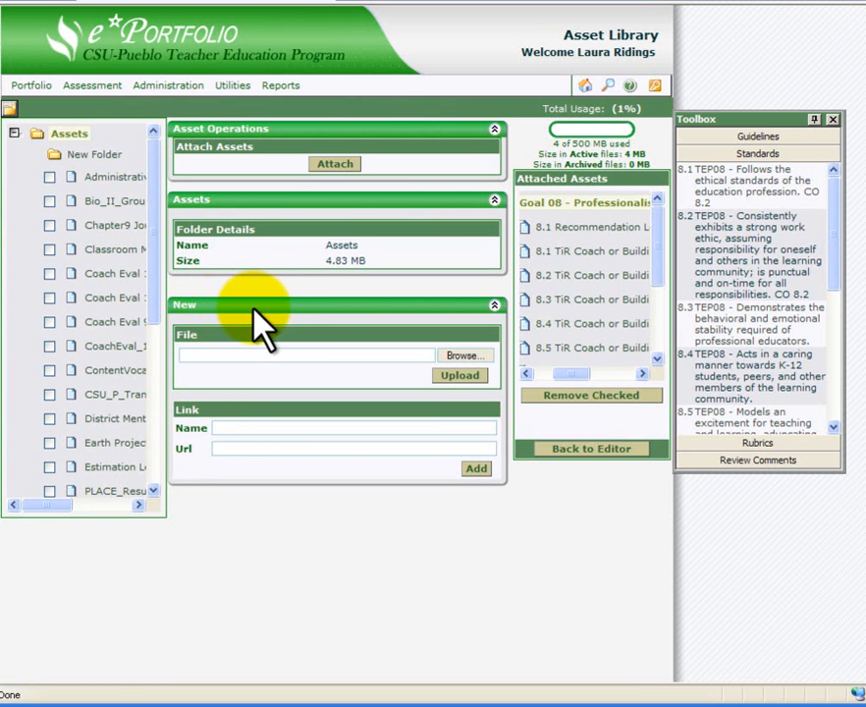
left_click(460, 355)
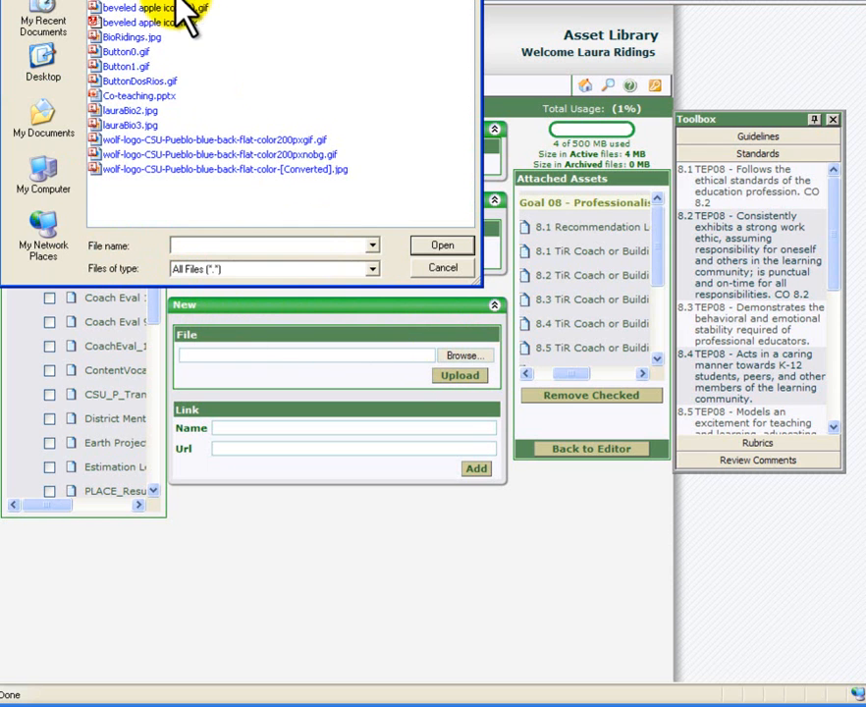
left_click(351, 1)
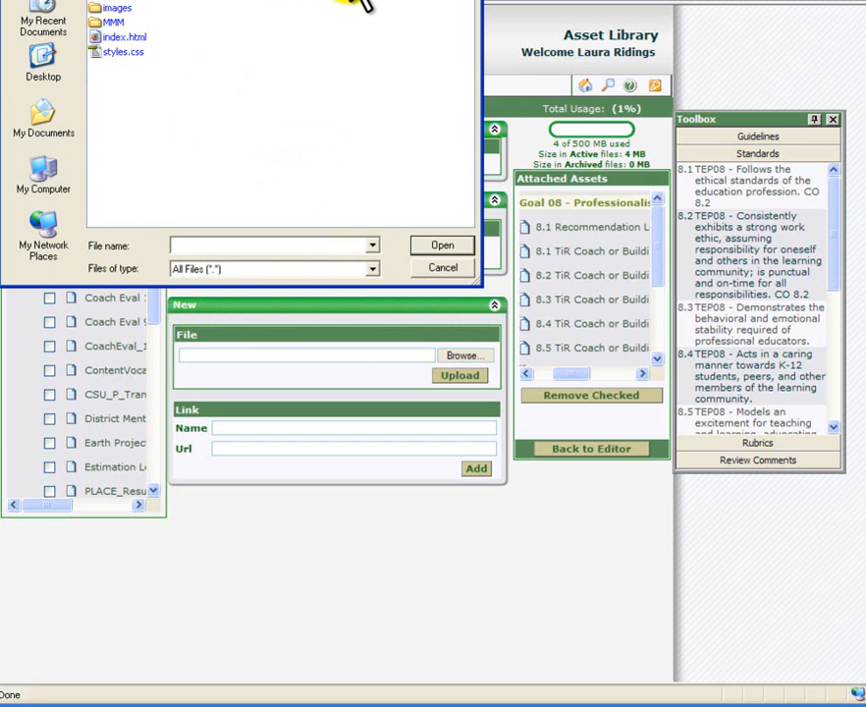
left_click(350, 1)
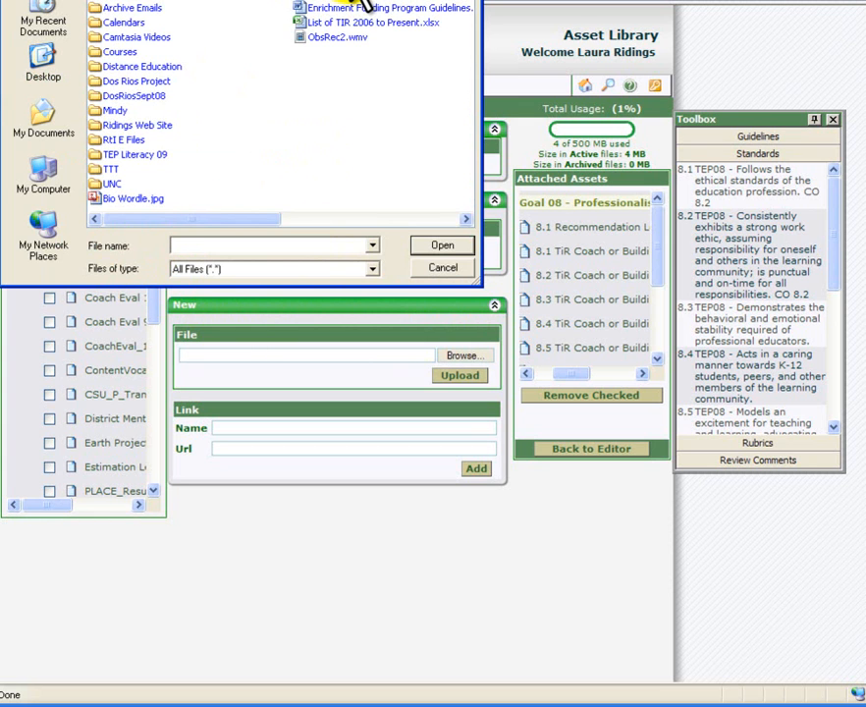
left_click(354, 9)
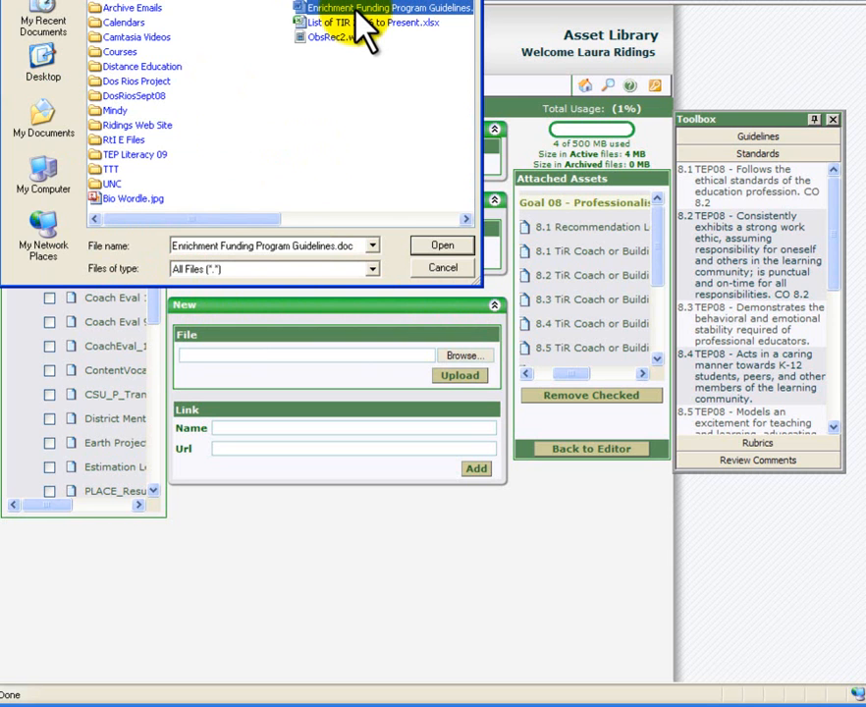
left_click(441, 245)
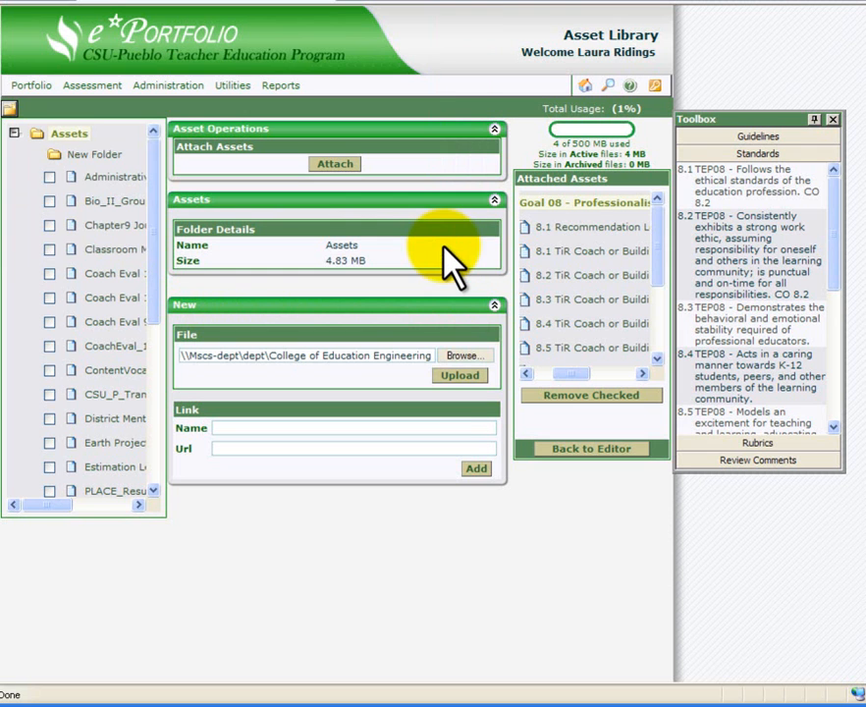
left_click(455, 377)
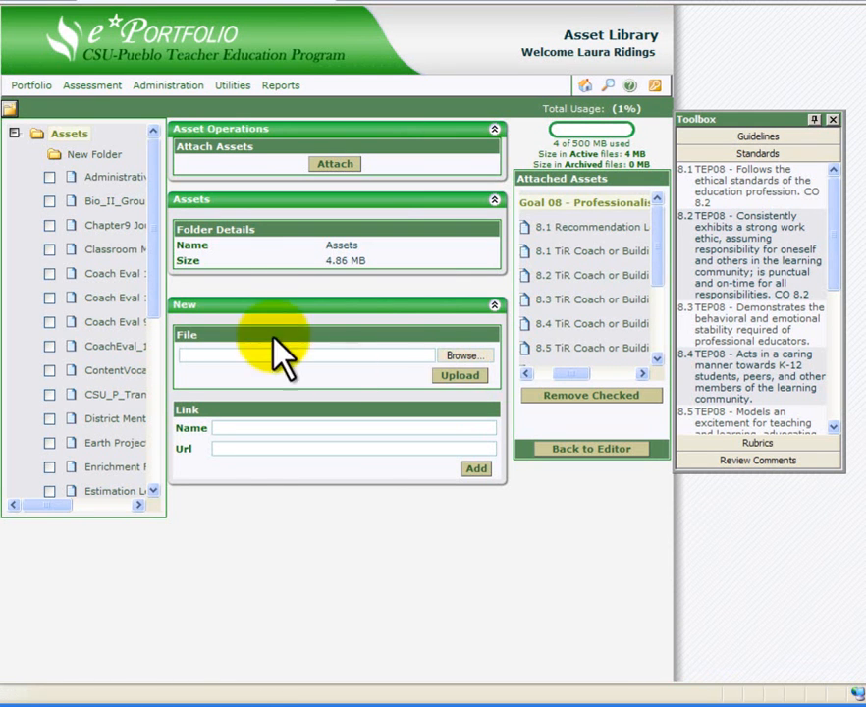
Step: Locate Enrichment Funding Program Guidelines.doc in the Assets list, view its file details, and return to the start of the list
left_click_drag(154, 198, 151, 280)
left_click_drag(25, 505, 69, 517)
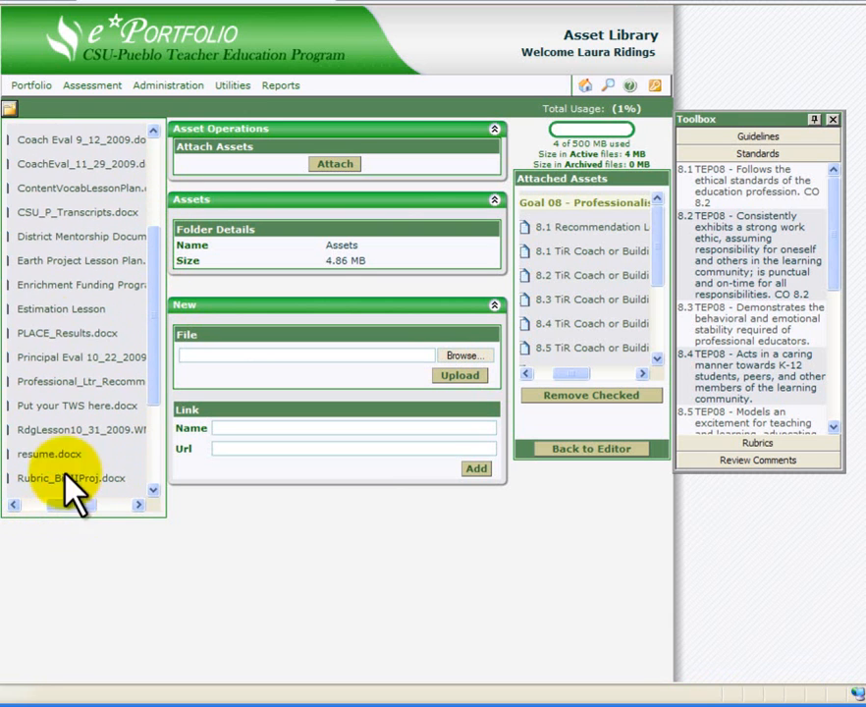
left_click(57, 287)
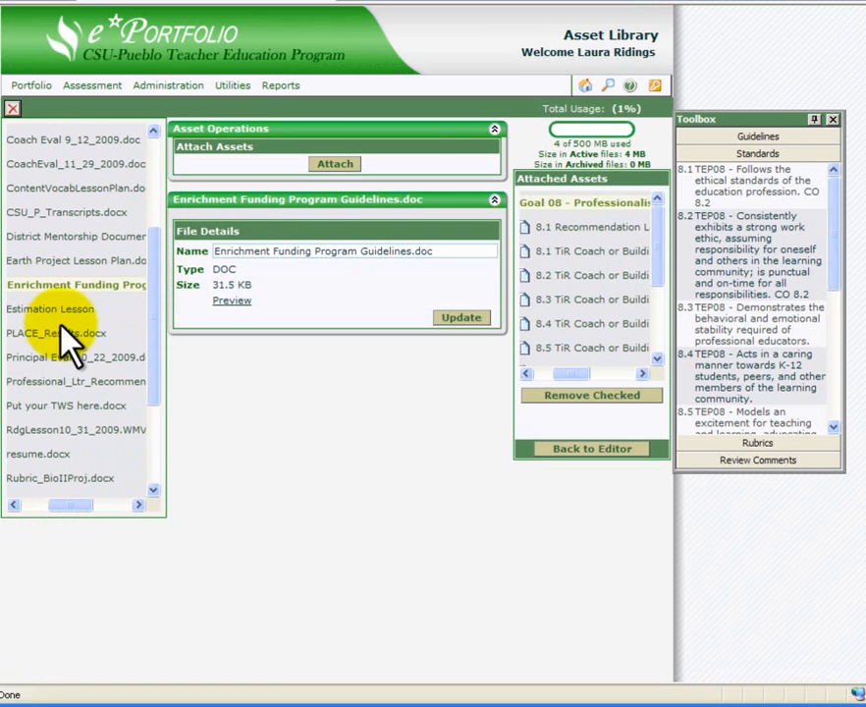
left_click_drag(67, 506, 47, 505)
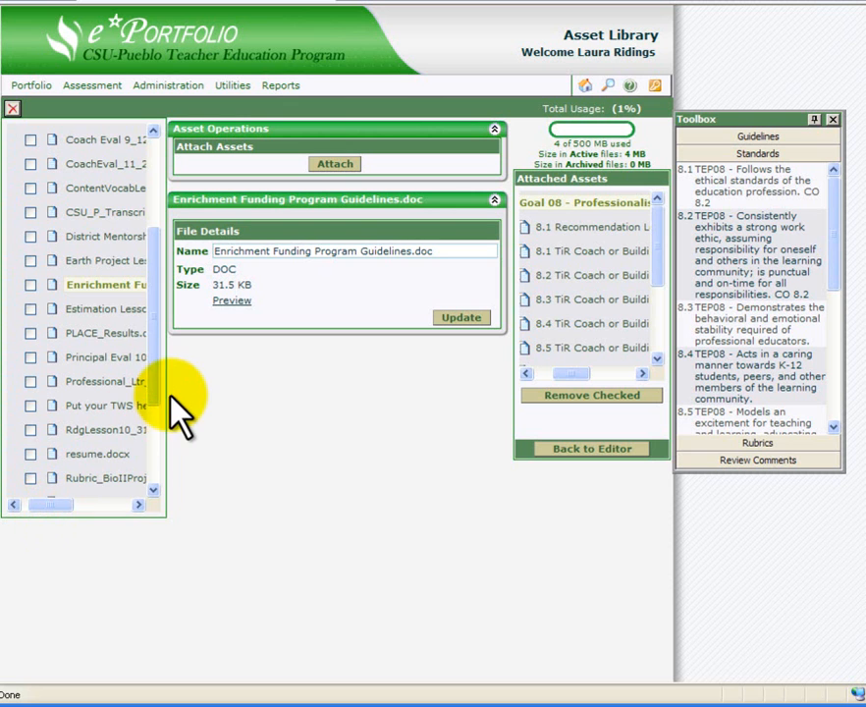
scroll(152, 373, "up", 3)
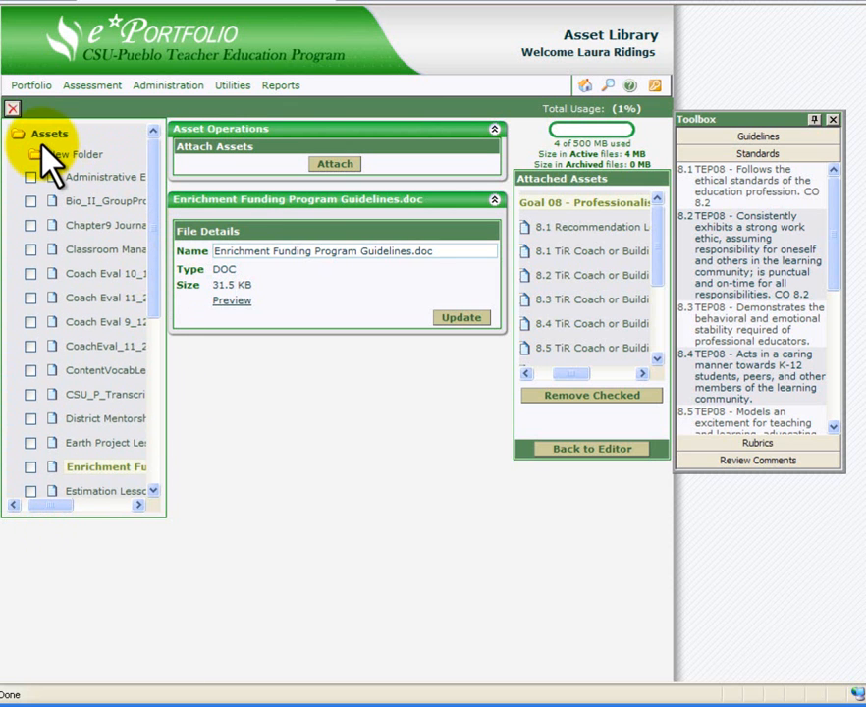